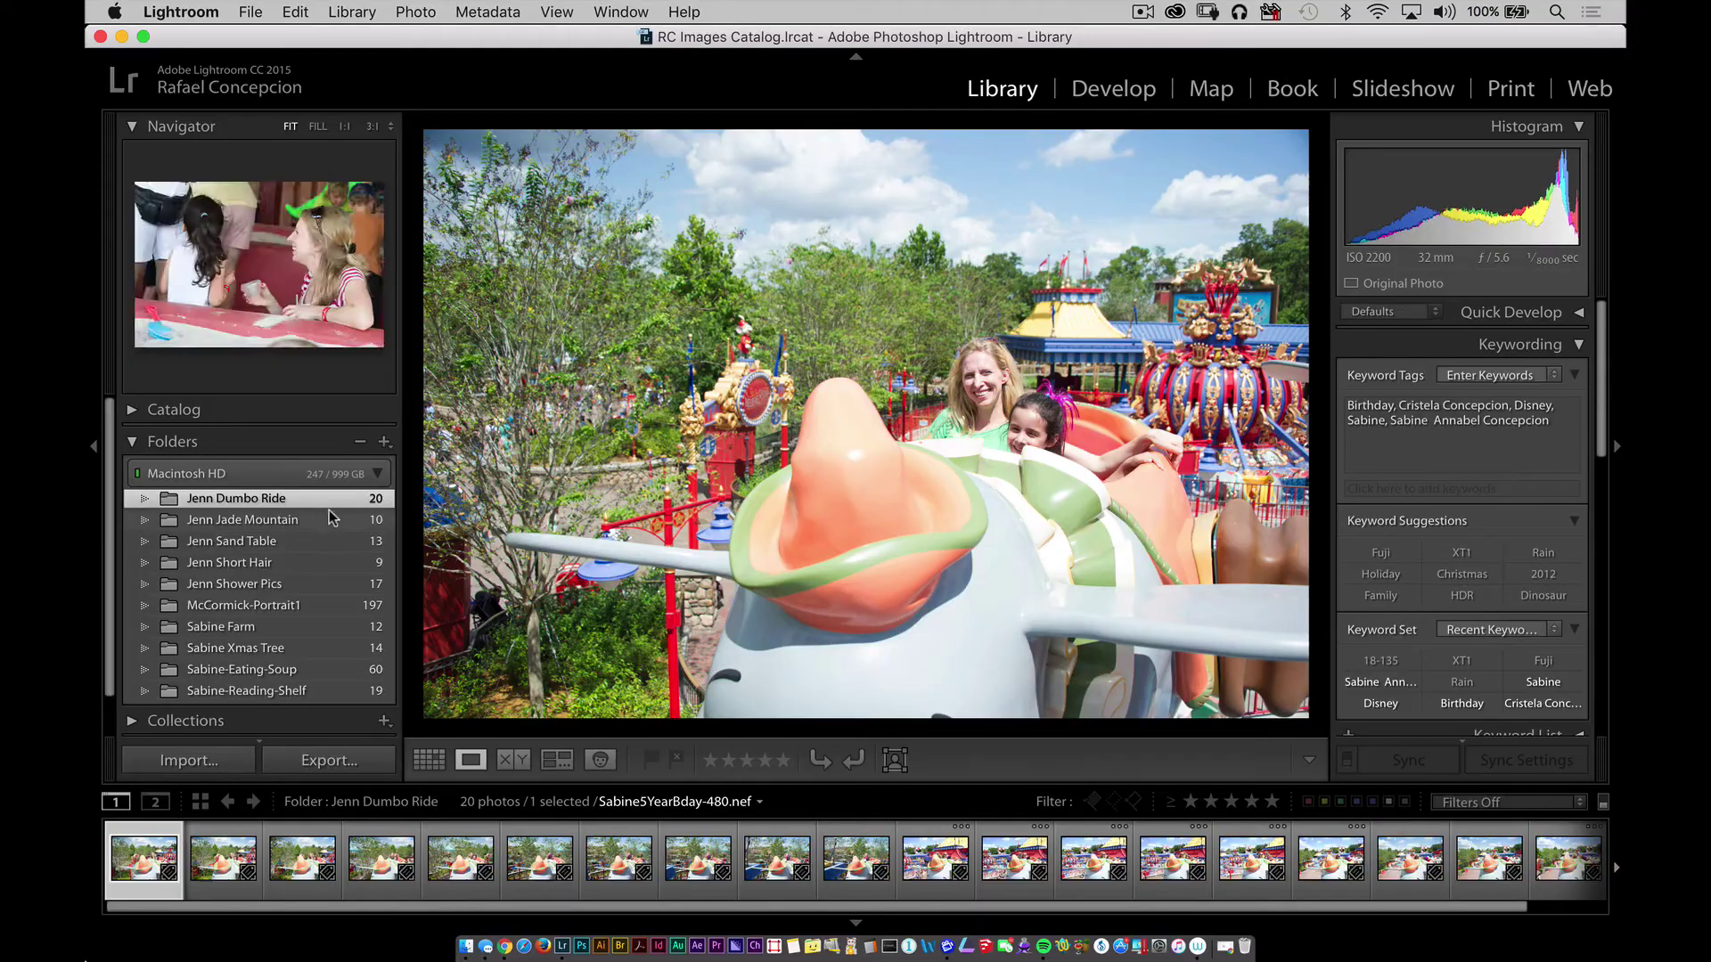
Select the nine Jenn and Sabine folders together in the Folders panel
{"action": "left_click", "coordinate": [307, 541], "text": "shift"}
{"action": "left_click", "coordinate": [307, 562], "text": "shift"}
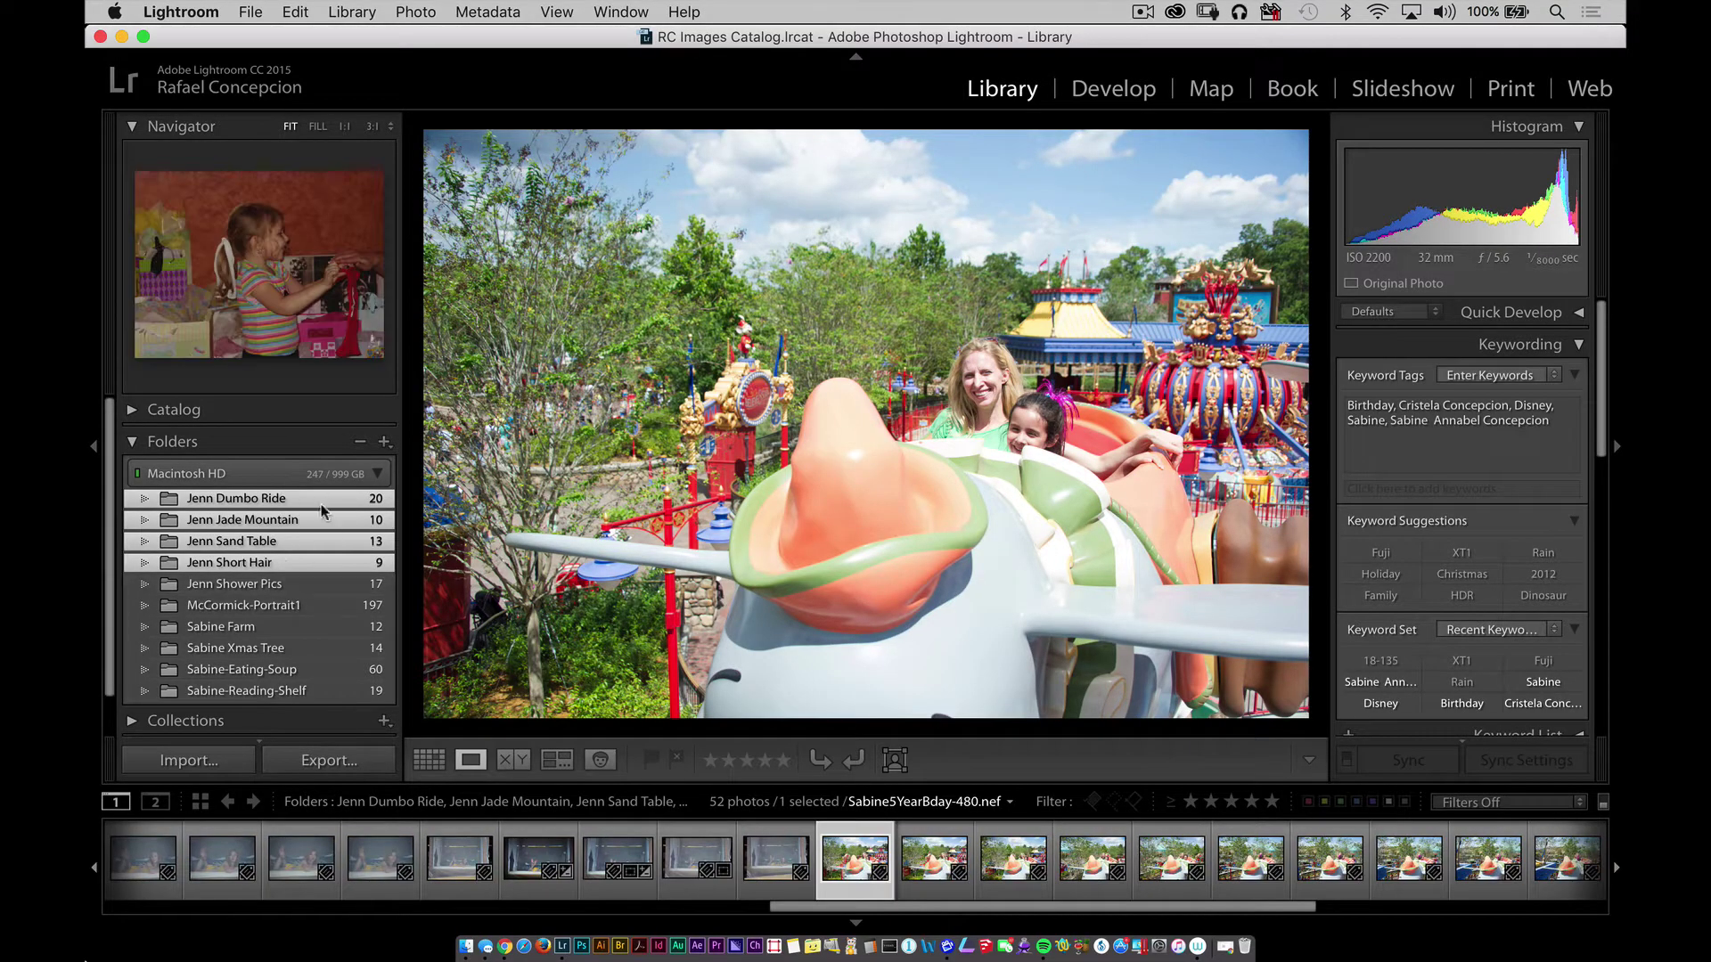
{"action": "left_click", "coordinate": [308, 586], "text": "shift"}
{"action": "left_click", "coordinate": [317, 627], "text": "super"}
{"action": "left_click", "coordinate": [316, 648], "text": "super"}
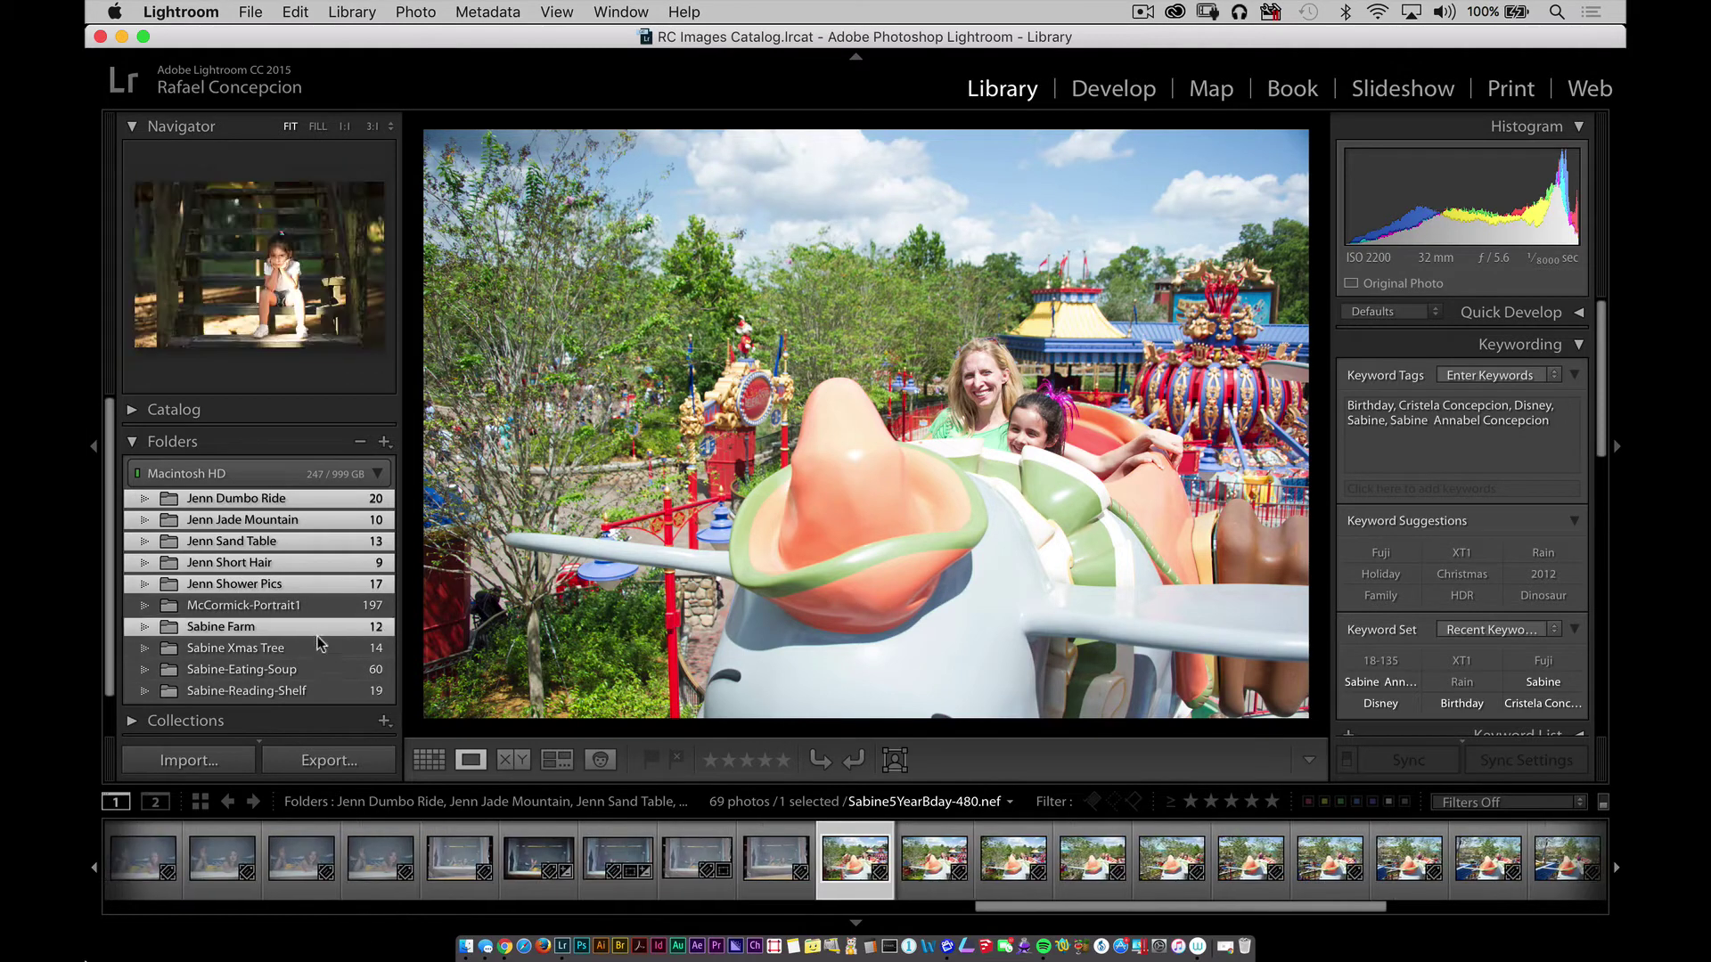
{"action": "left_click", "coordinate": [321, 669], "text": "super"}
{"action": "left_click", "coordinate": [319, 690], "text": "super"}
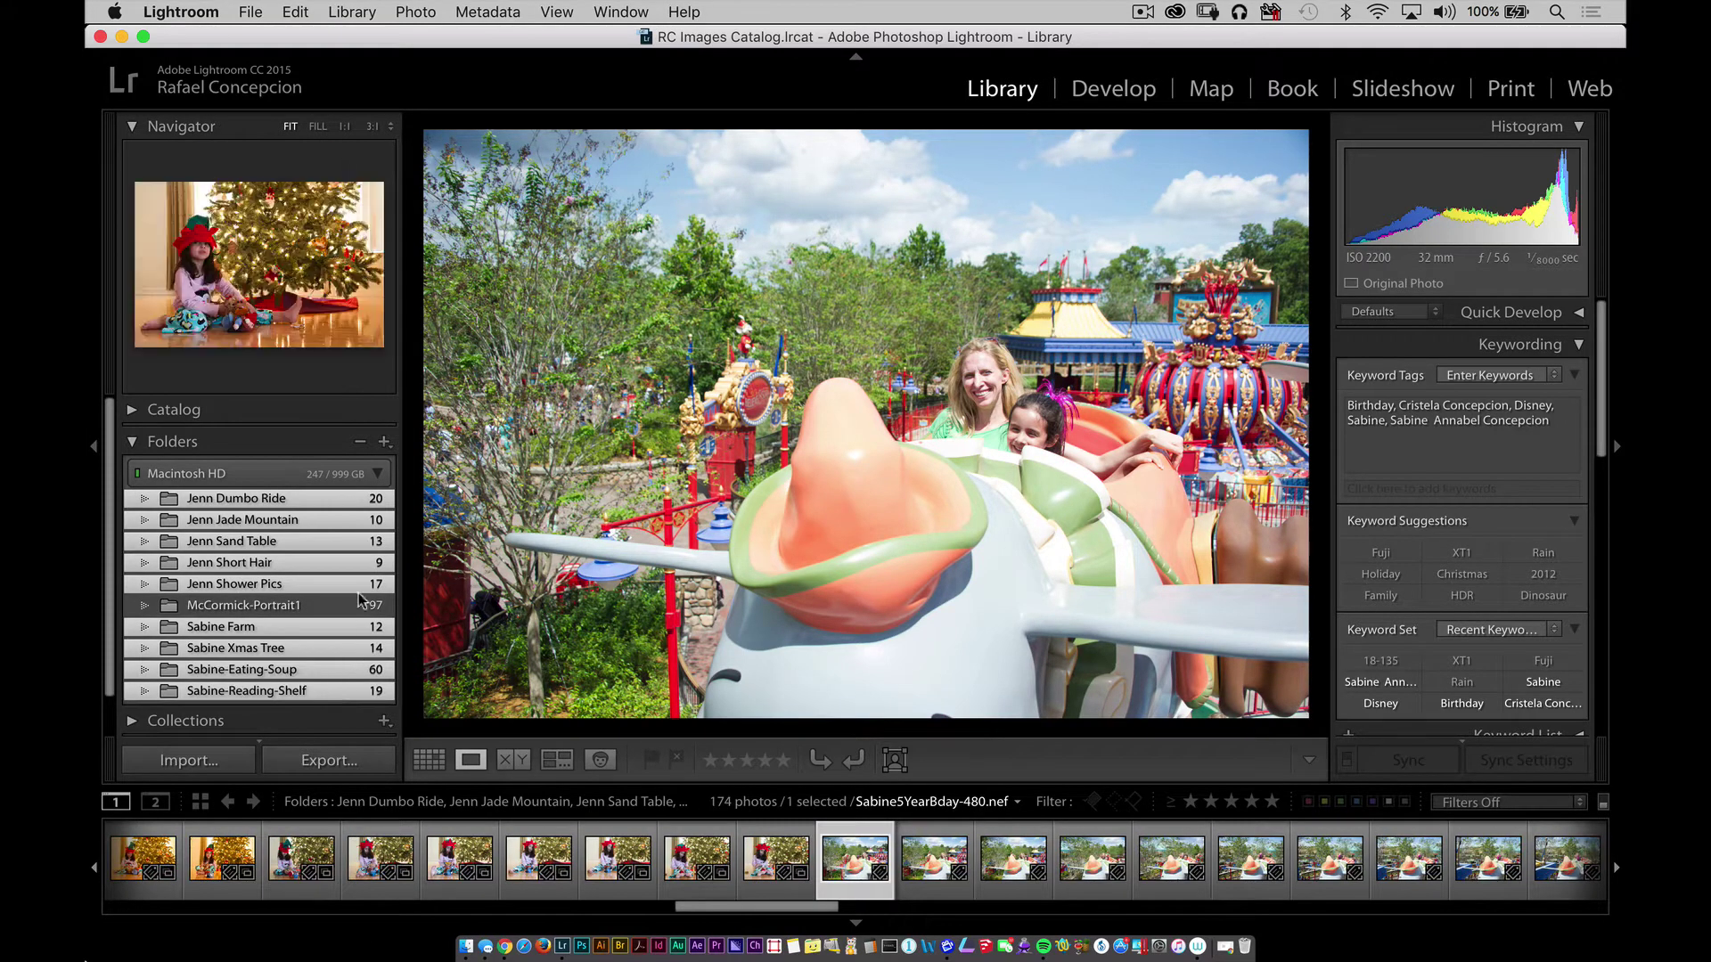
Drag the selected folders into the expanded Collections panel to make them collections
{"action": "scroll", "coordinate": [109, 481], "scroll_direction": "down", "scroll_amount": 3}
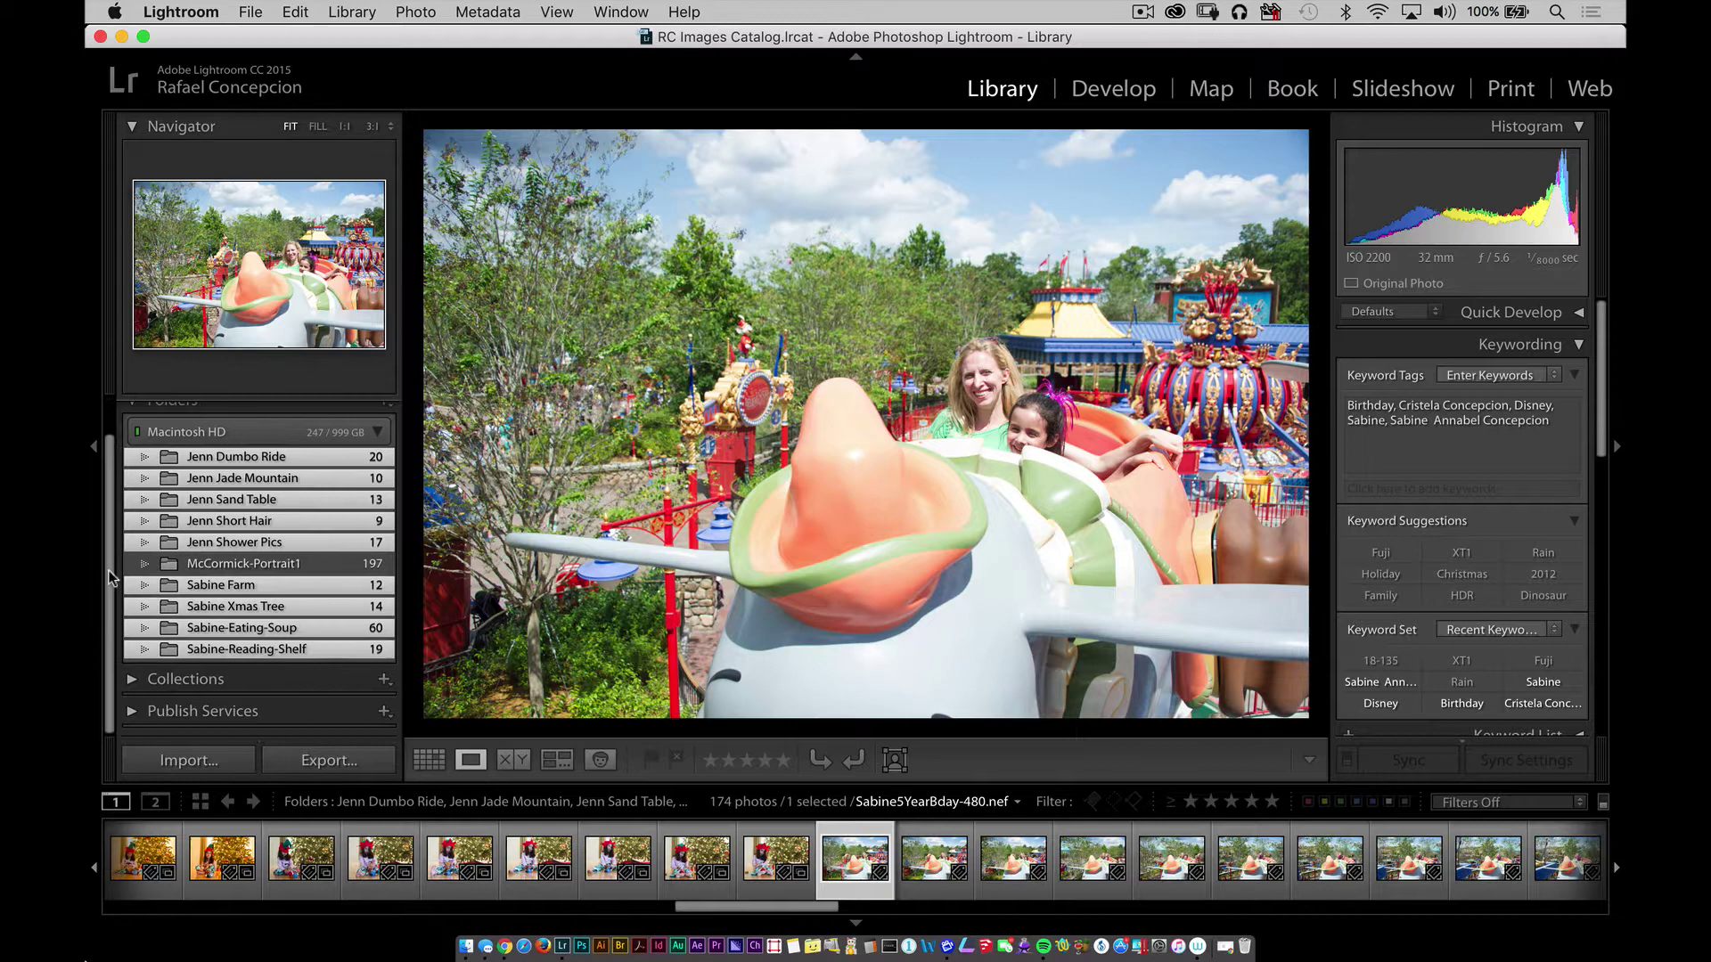
{"action": "left_click", "coordinate": [142, 681]}
{"action": "left_click_drag", "start_coordinate": [269, 575], "coordinate": [267, 659]}
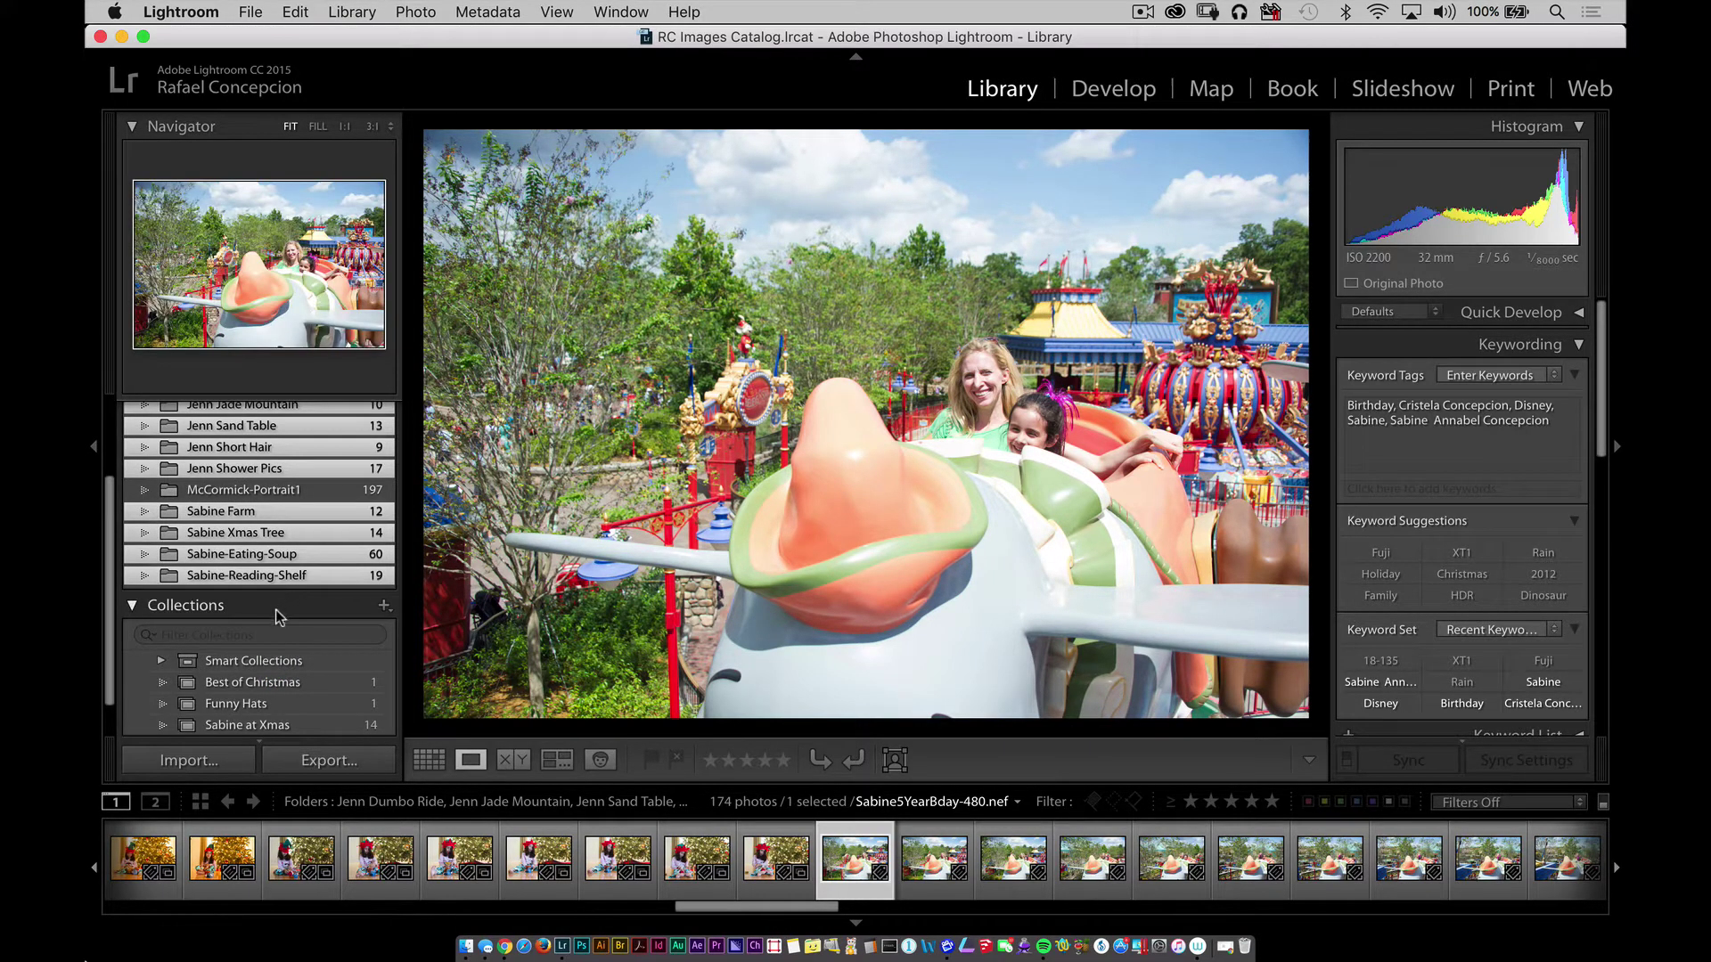
{"action": "left_click_drag", "start_coordinate": [267, 579], "coordinate": [259, 668]}
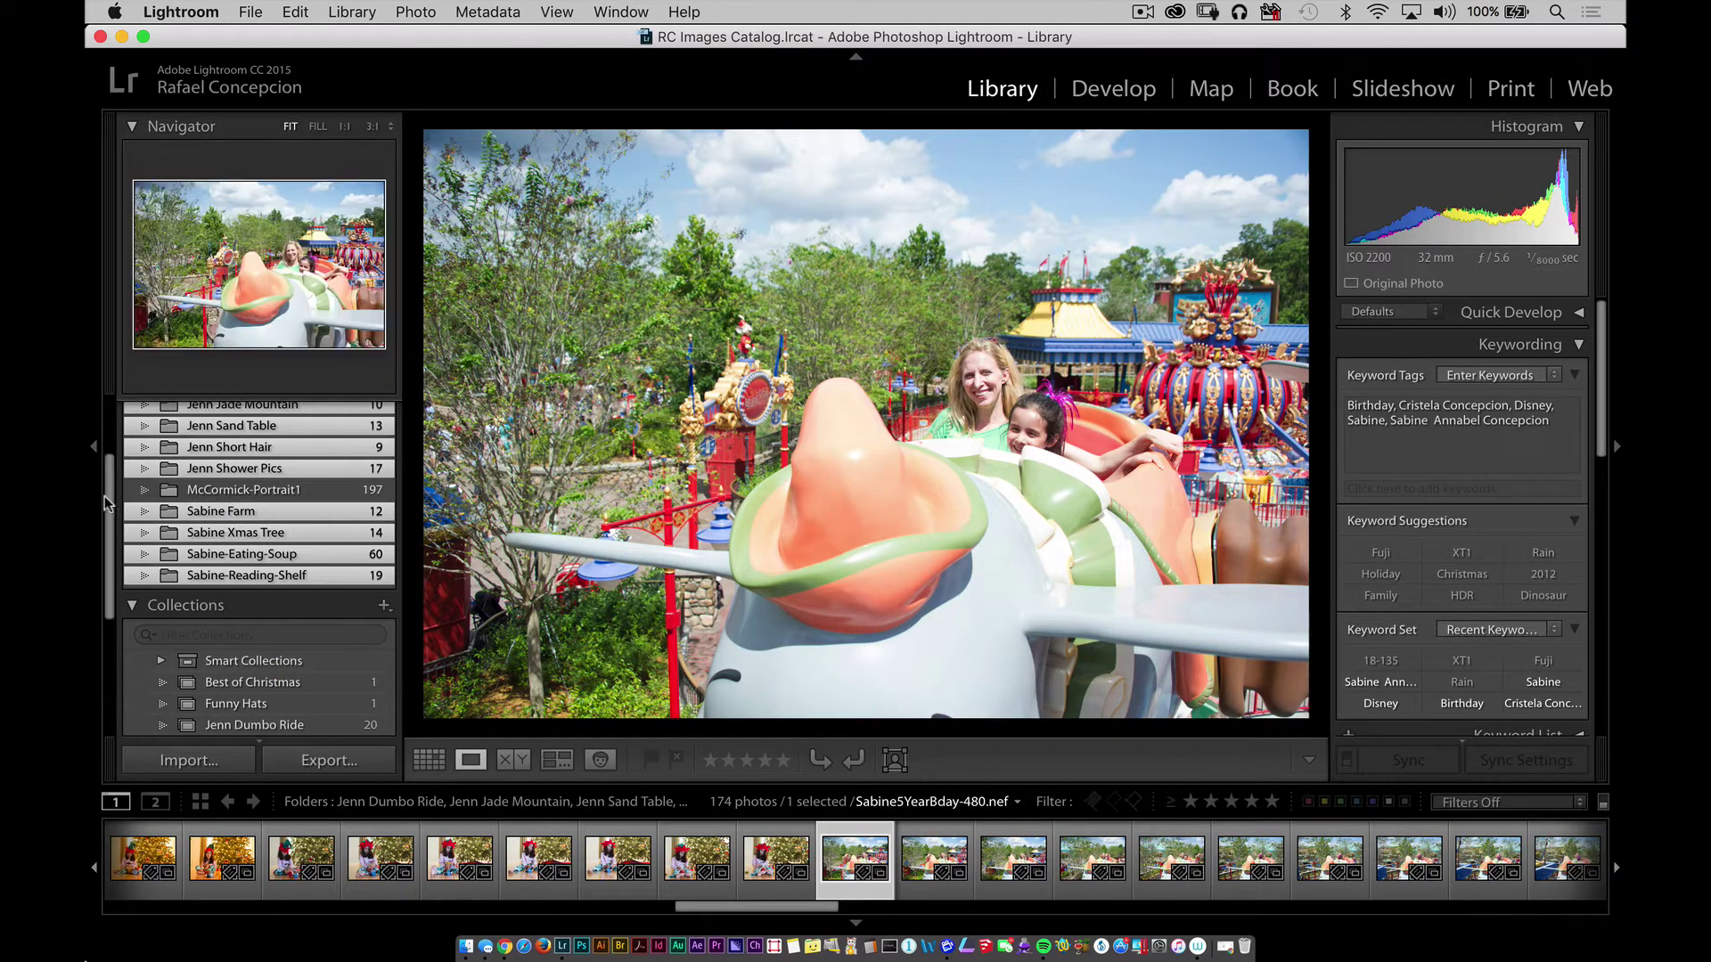
{"action": "scroll", "coordinate": [125, 499], "scroll_direction": "up", "scroll_amount": 5}
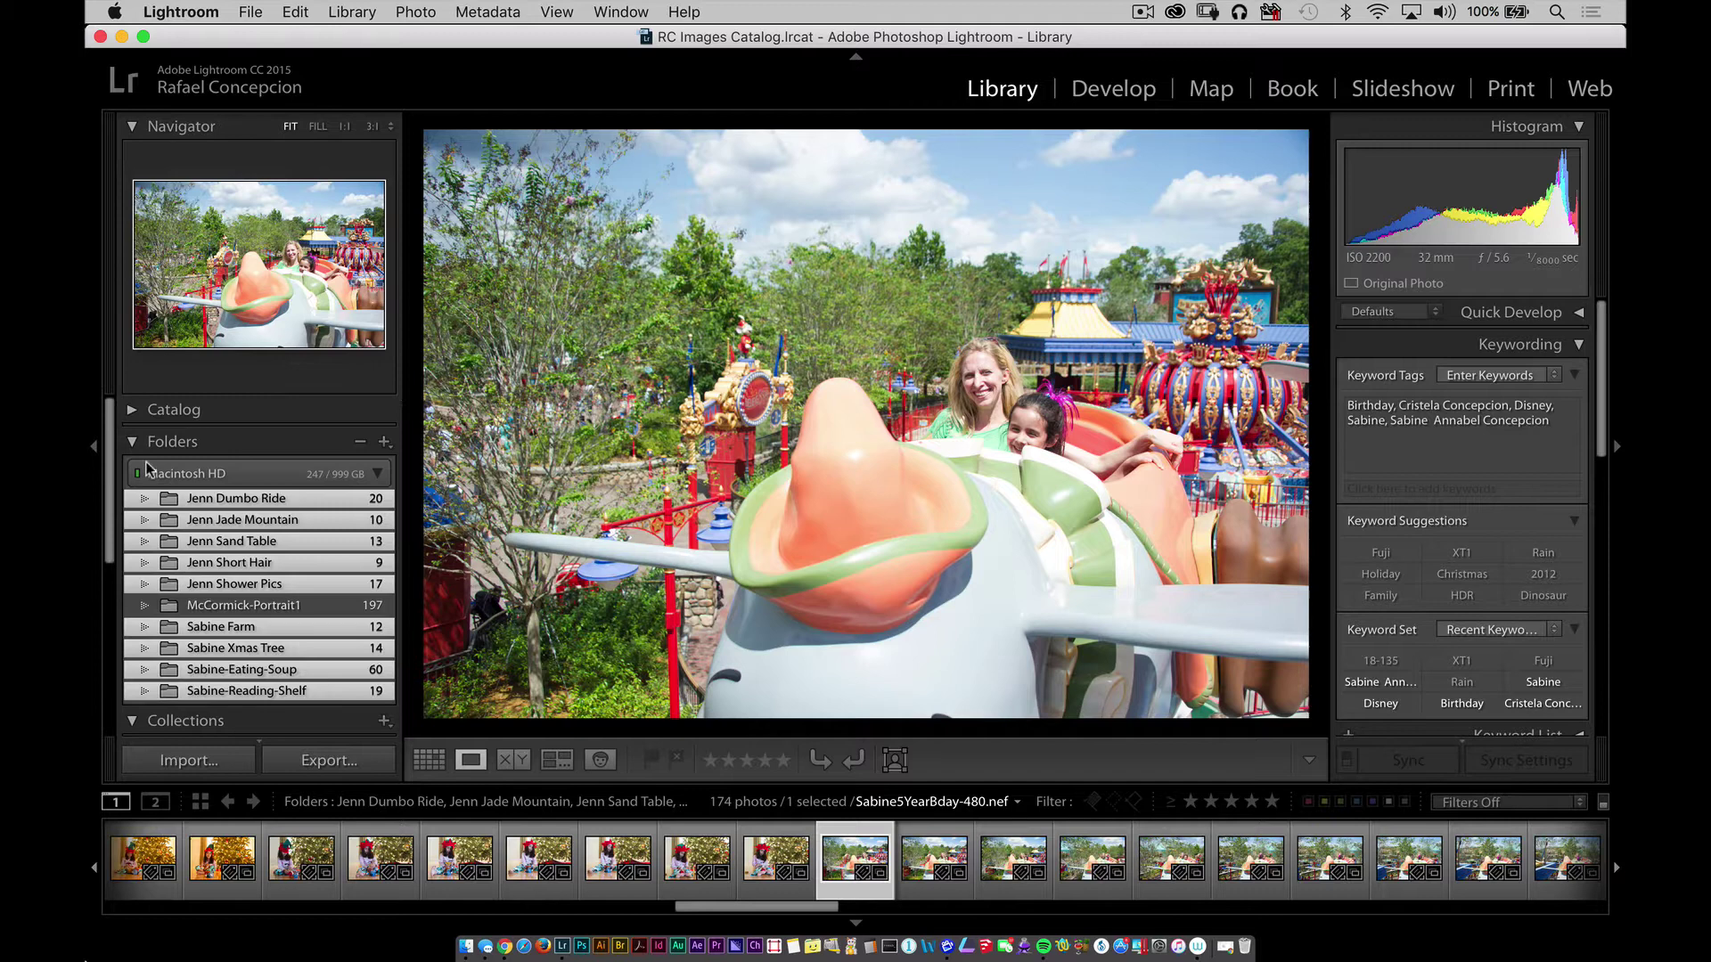
Put the left panels in Solo Mode and open only the Collections panel
{"action": "left_click", "coordinate": [134, 443]}
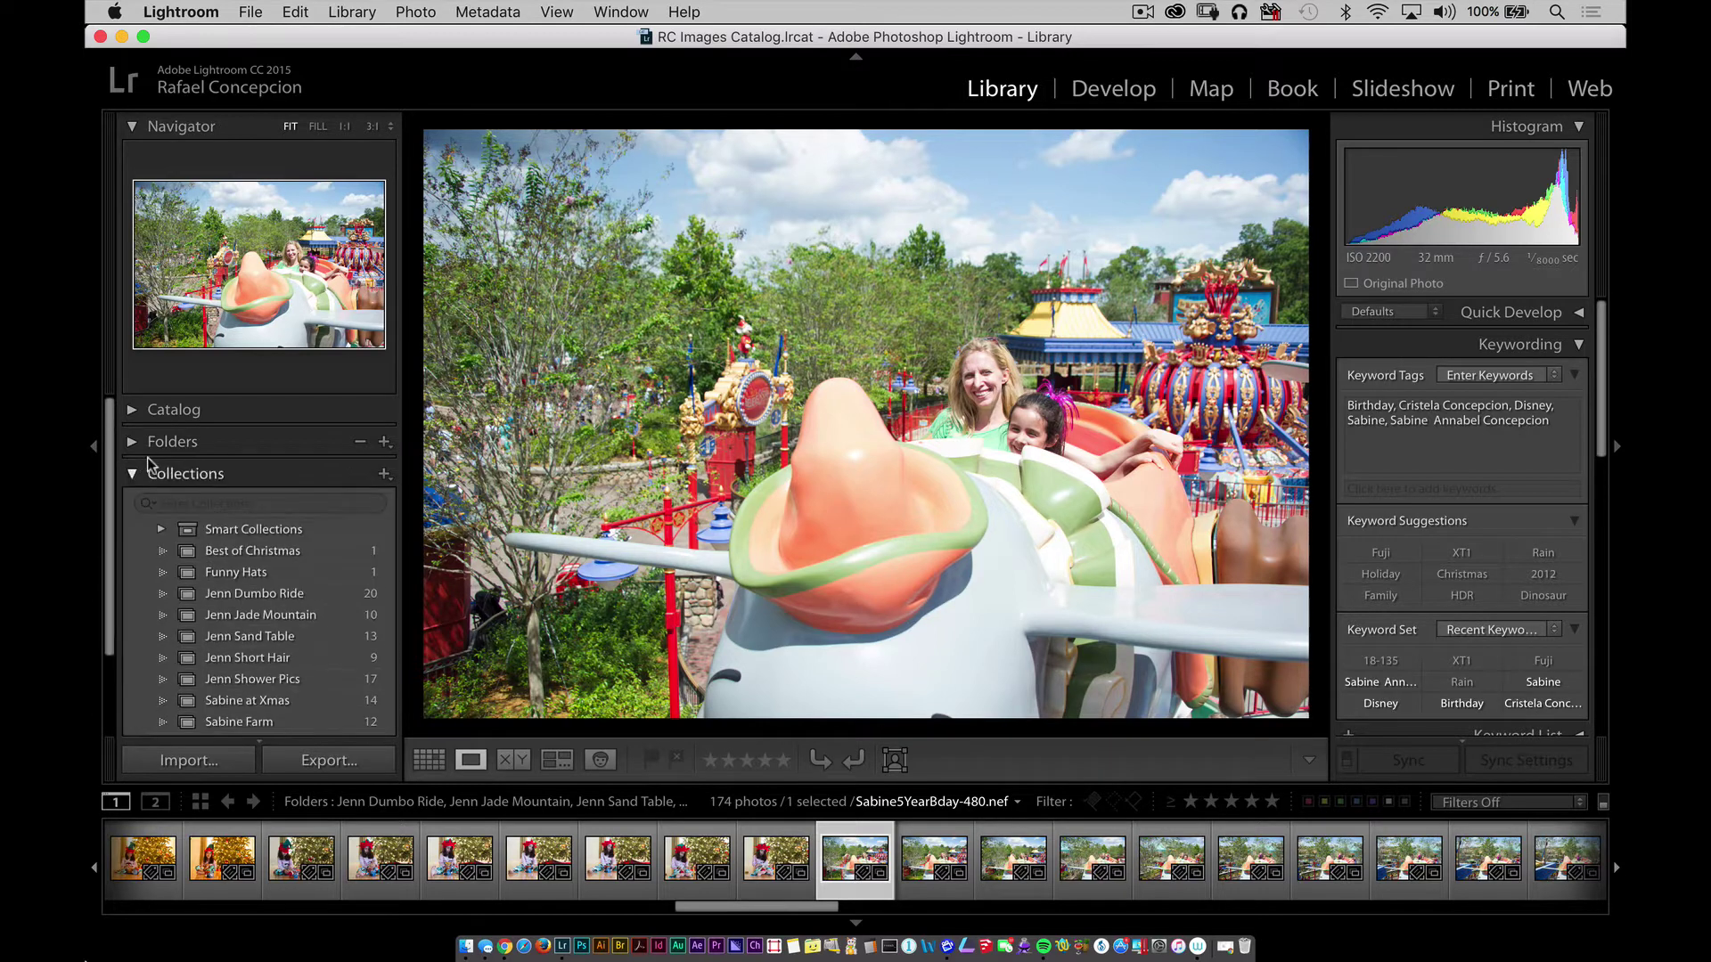
{"action": "right_click", "coordinate": [264, 440]}
{"action": "left_click", "coordinate": [330, 570]}
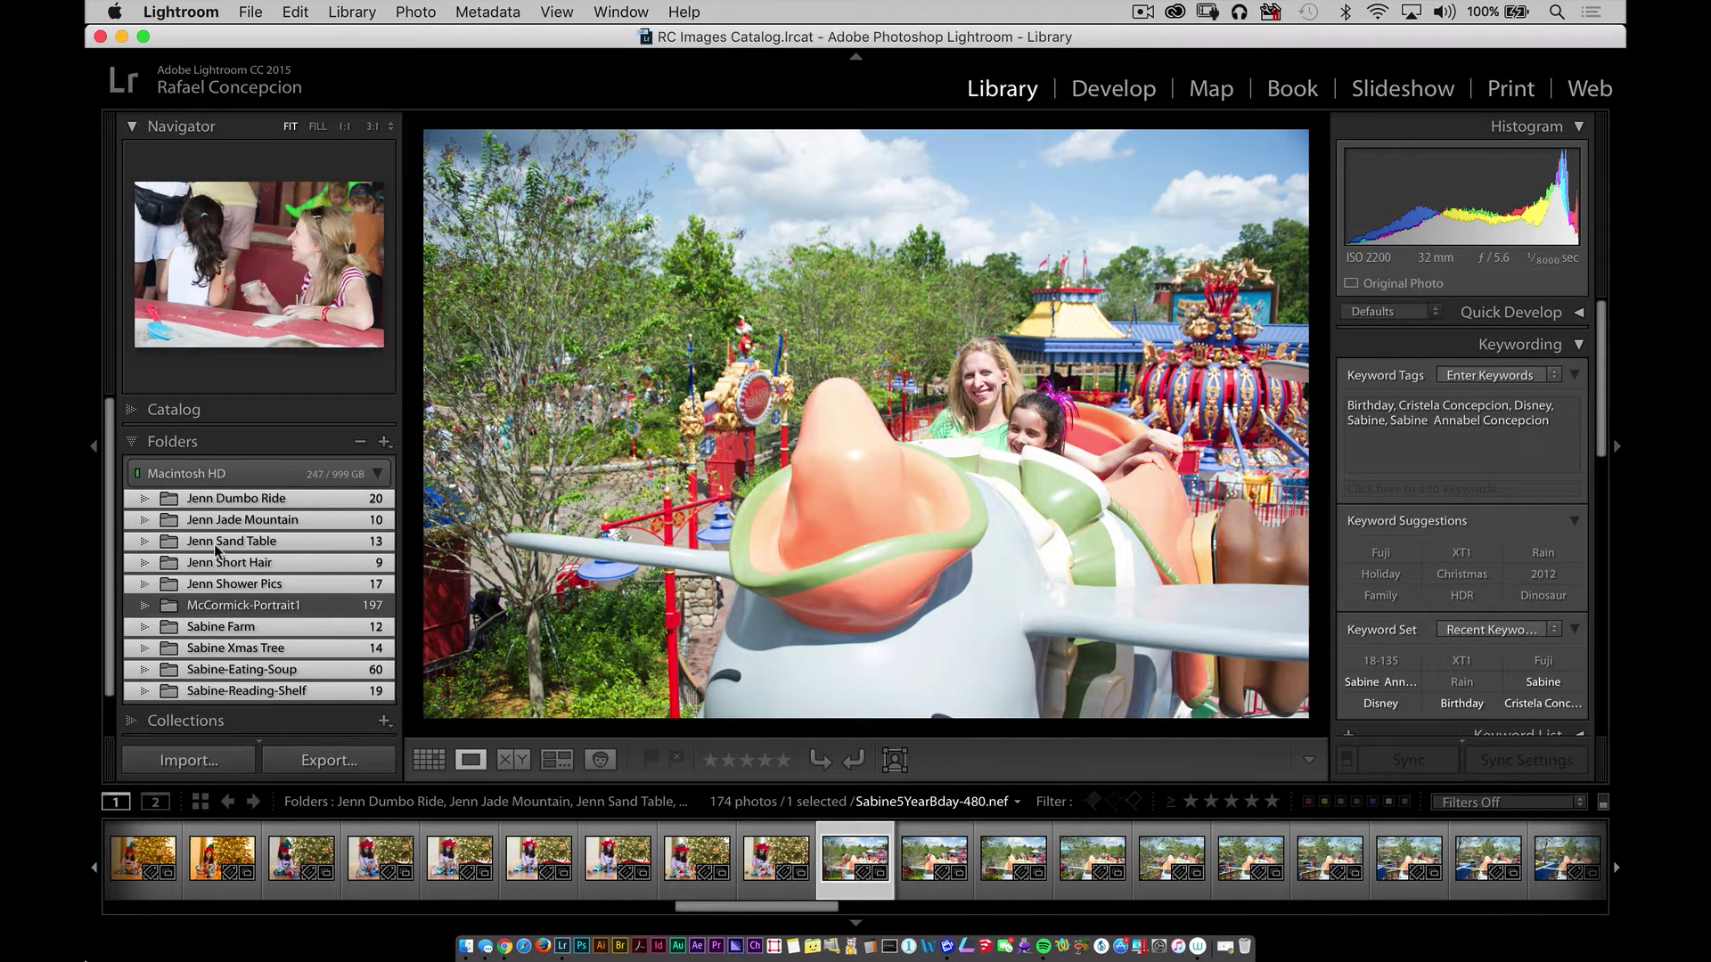
{"action": "left_click", "coordinate": [178, 442]}
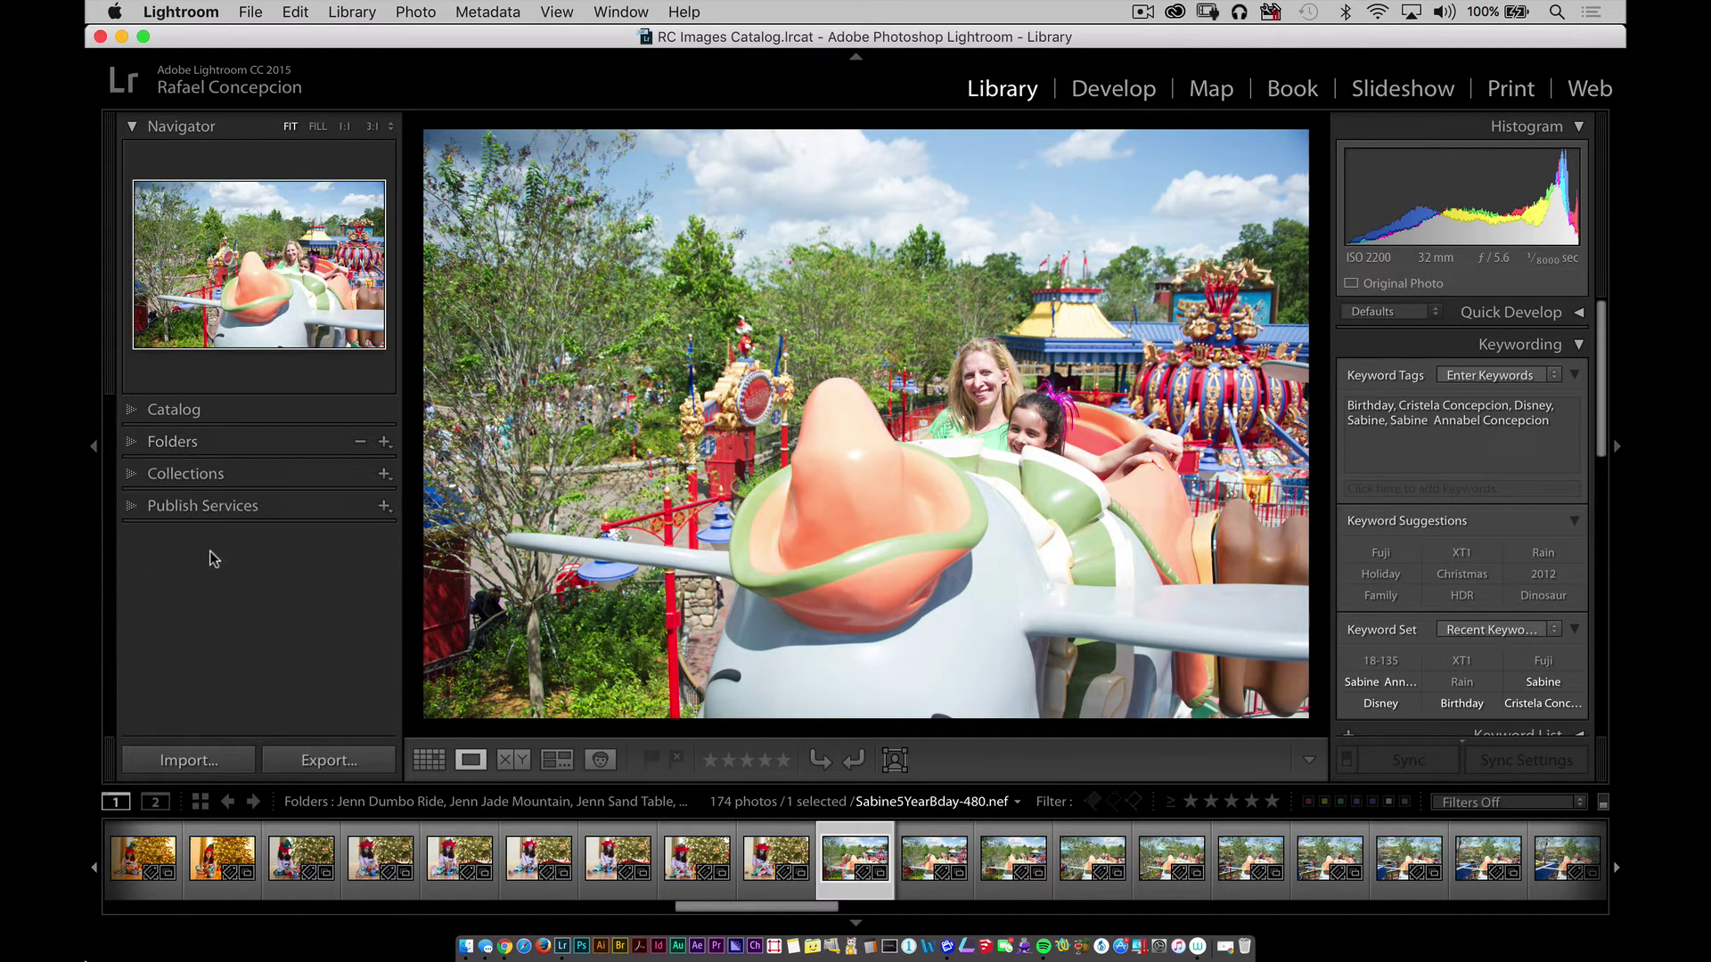
{"action": "left_click", "coordinate": [187, 476]}
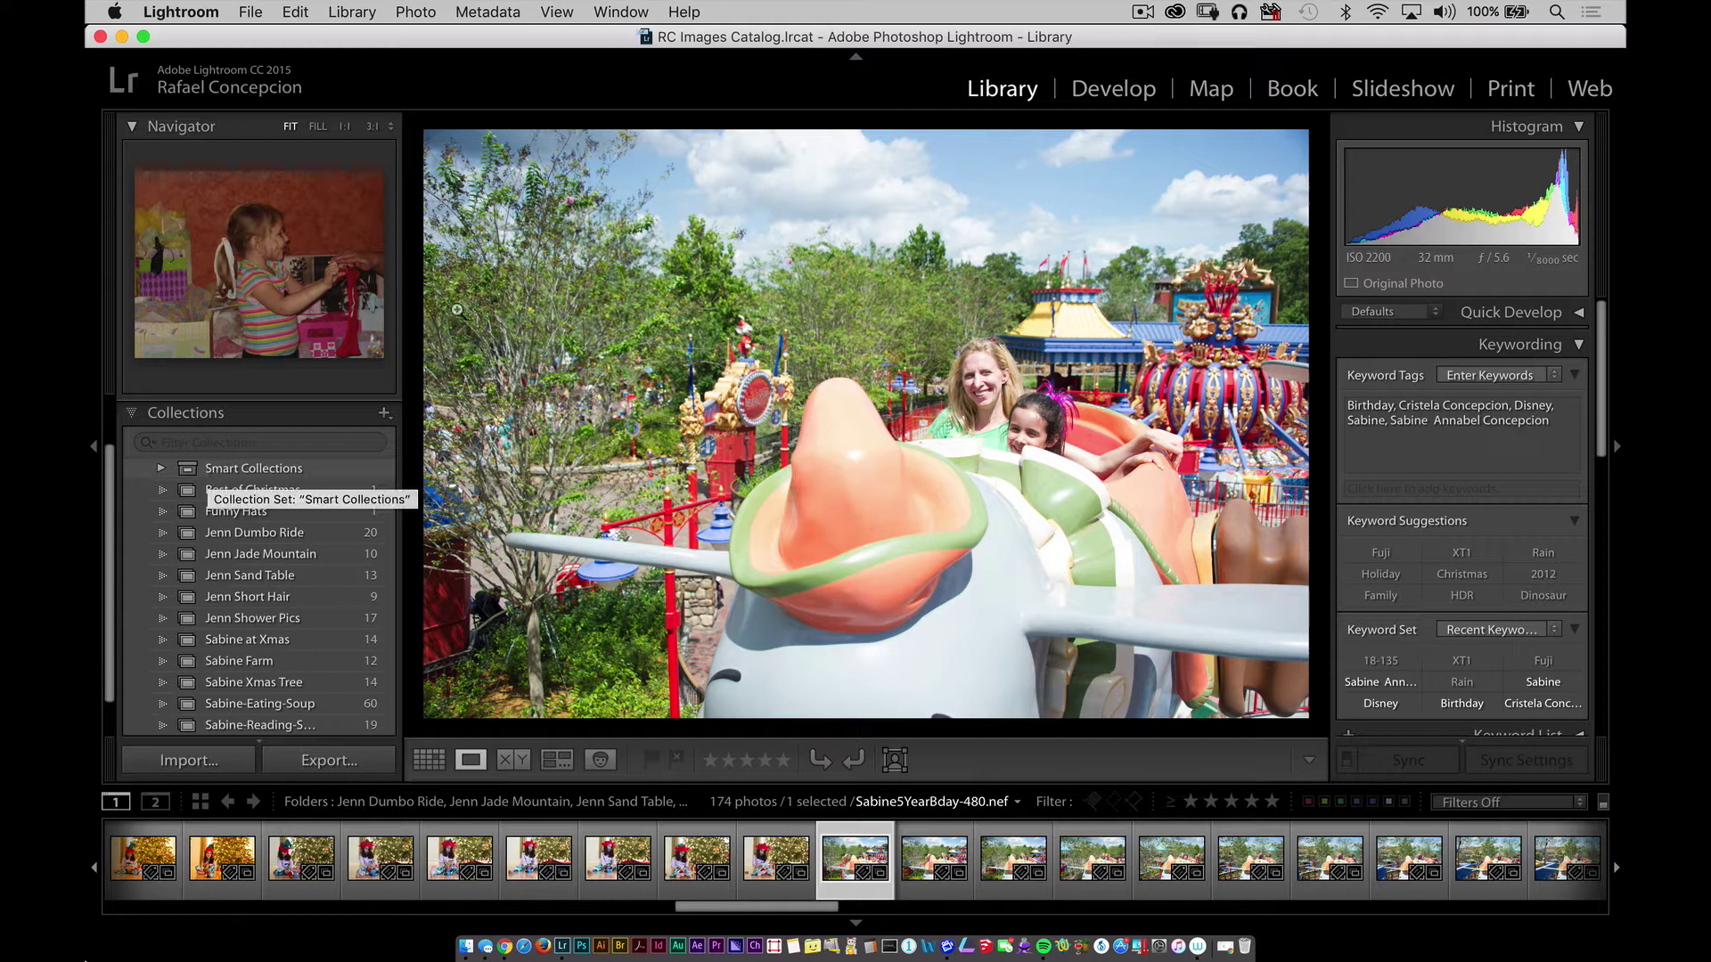
{"action": "left_click", "coordinate": [211, 442]}
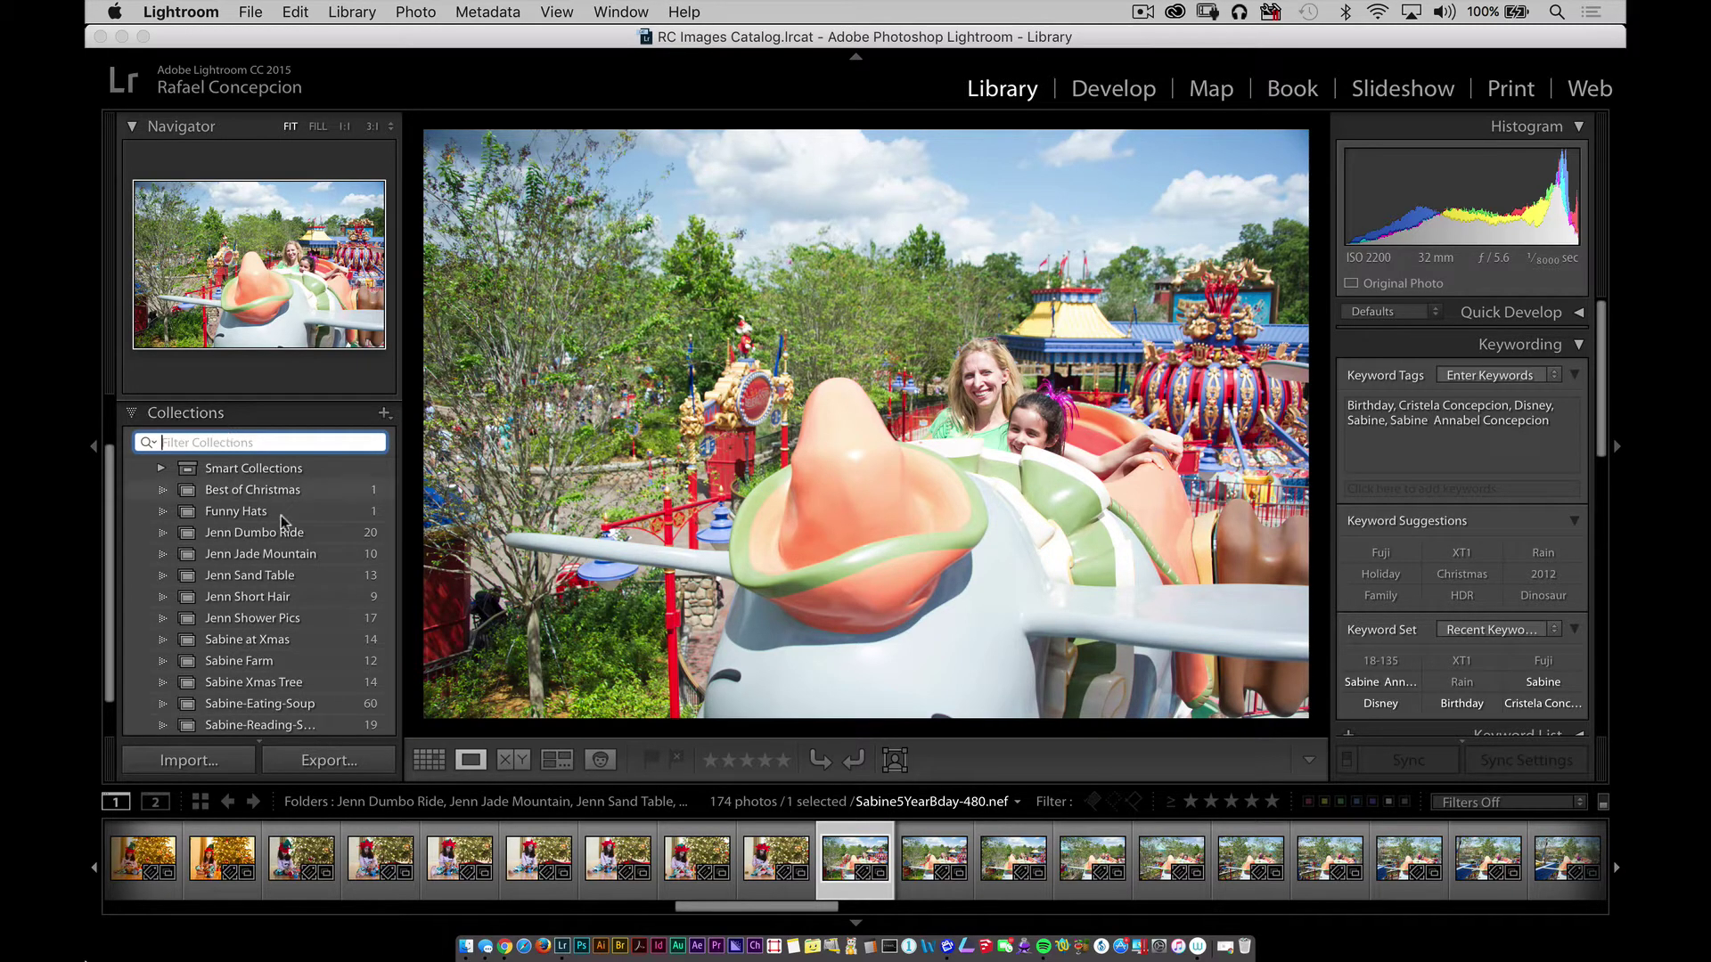
{"action": "scroll", "coordinate": [258, 499], "scroll_direction": "down", "scroll_amount": 2}
{"action": "scroll", "coordinate": [283, 527], "scroll_direction": "up", "scroll_amount": 5}
{"action": "scroll", "coordinate": [283, 528], "scroll_direction": "down", "scroll_amount": 3}
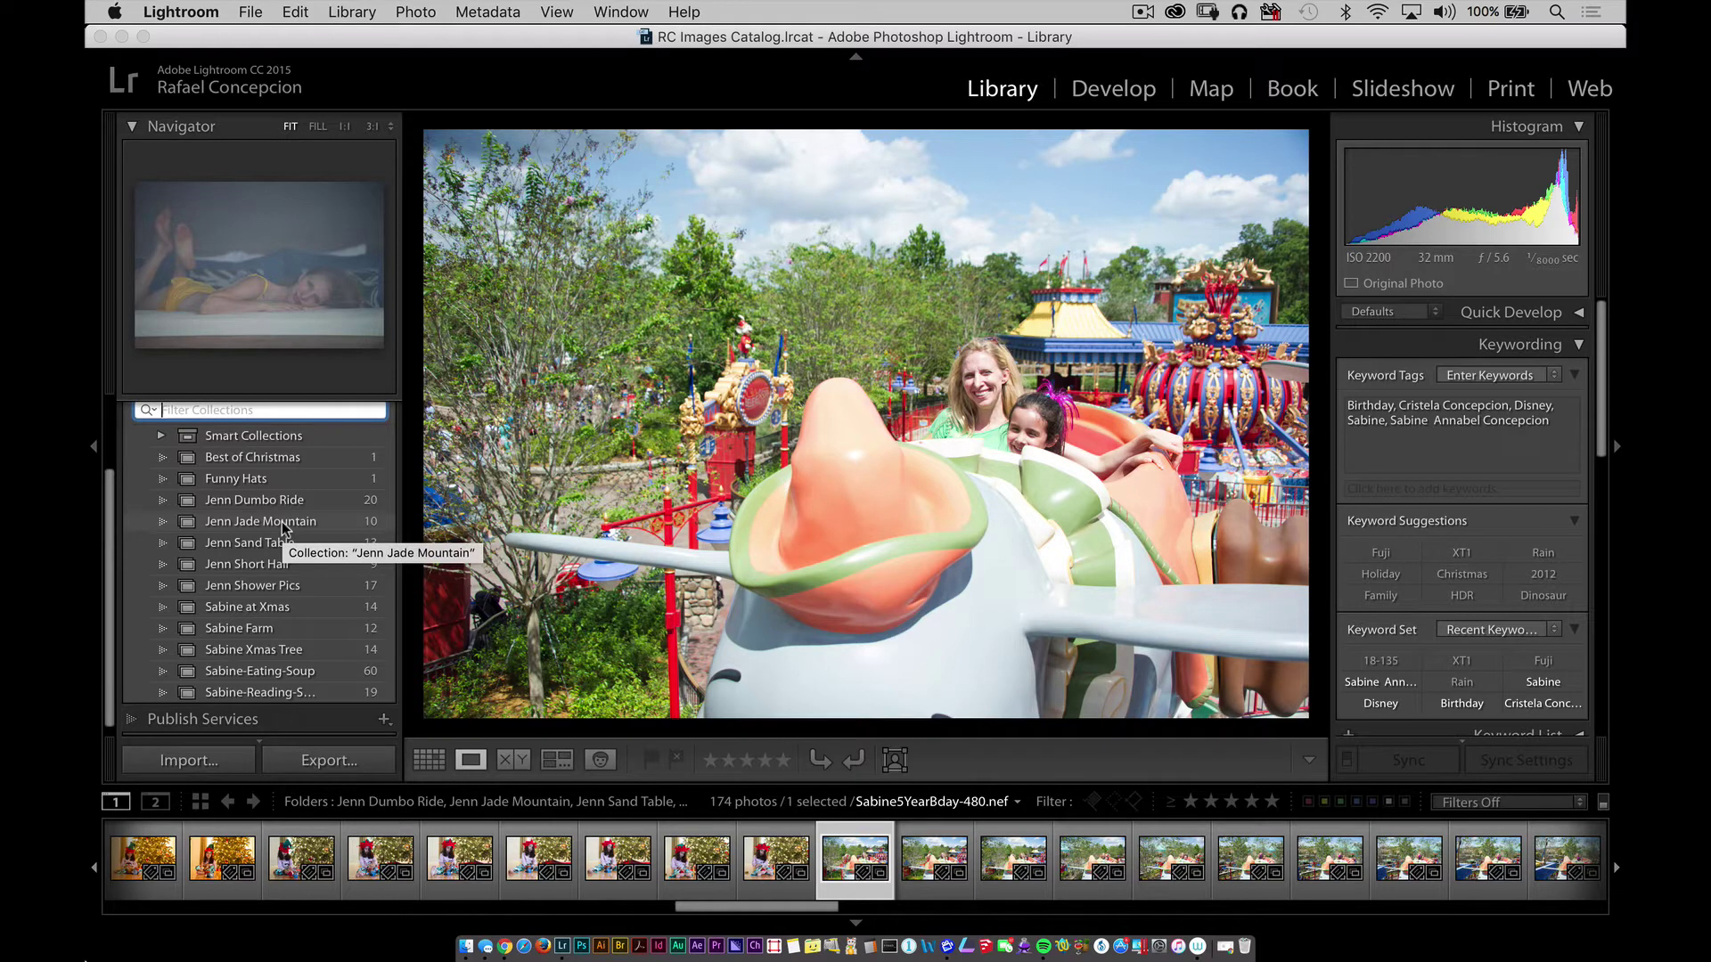
{"action": "scroll", "coordinate": [283, 527], "scroll_direction": "up", "scroll_amount": 3}
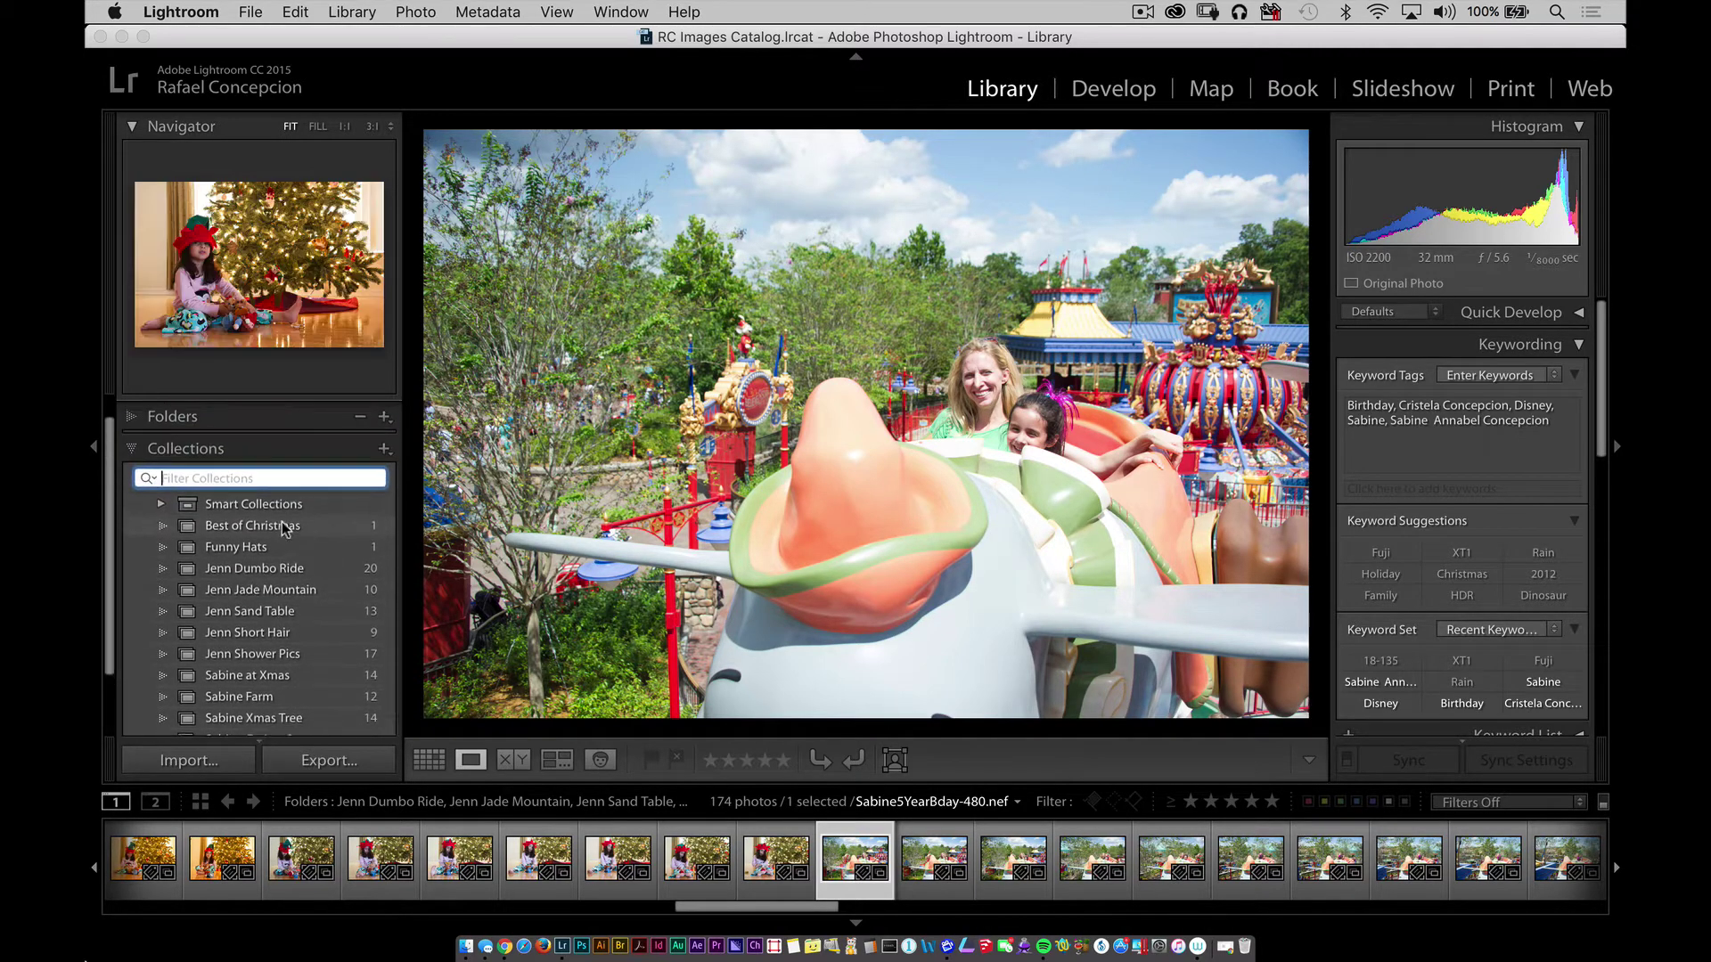
{"action": "scroll", "coordinate": [283, 528], "scroll_direction": "down", "scroll_amount": 1}
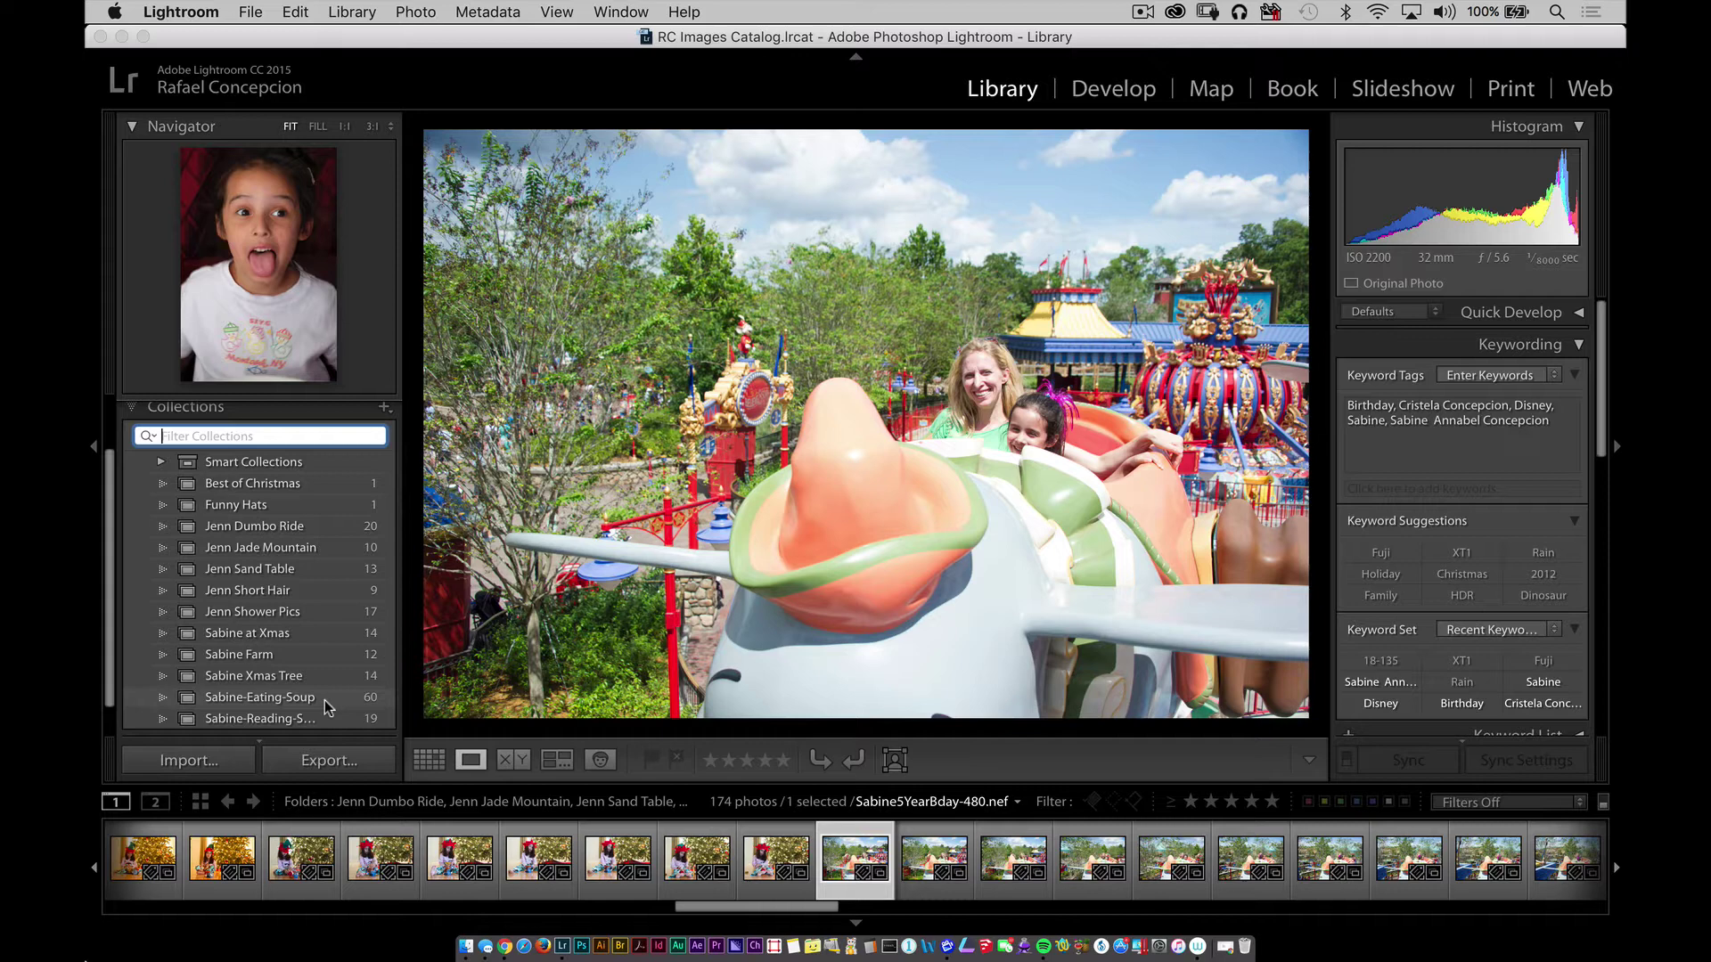
{"action": "scroll", "coordinate": [339, 534], "scroll_direction": "up", "scroll_amount": 2}
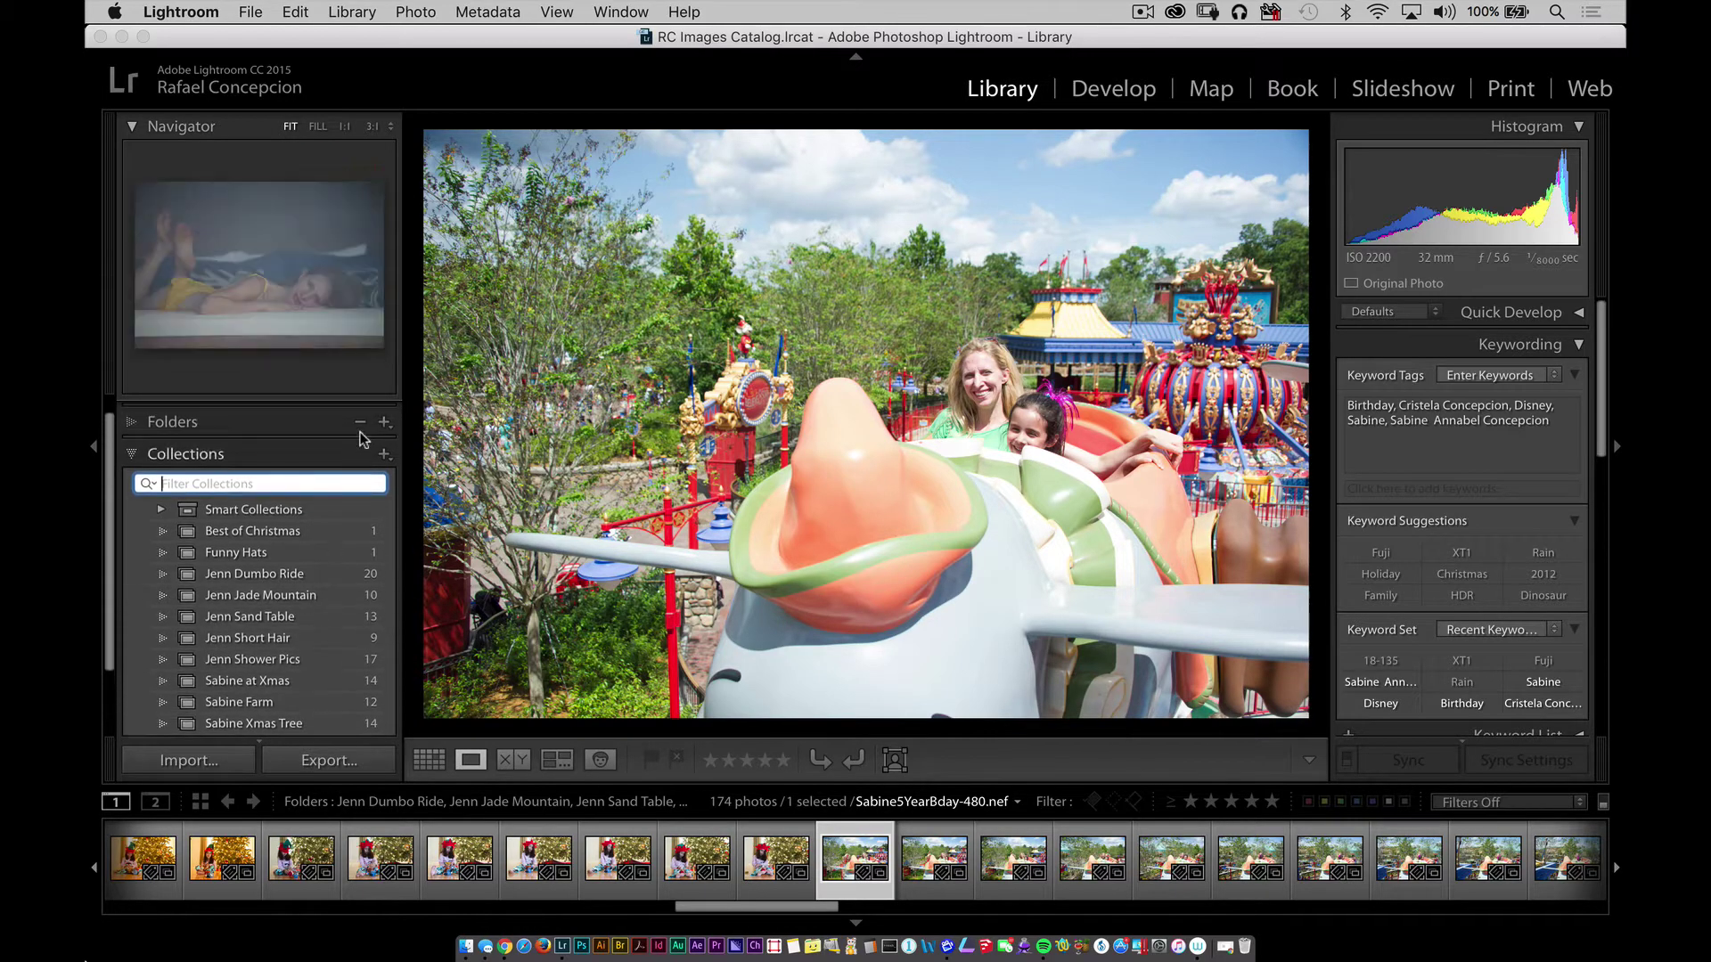
Create a new collection set named Sabine Pictures
{"action": "left_click", "coordinate": [385, 457]}
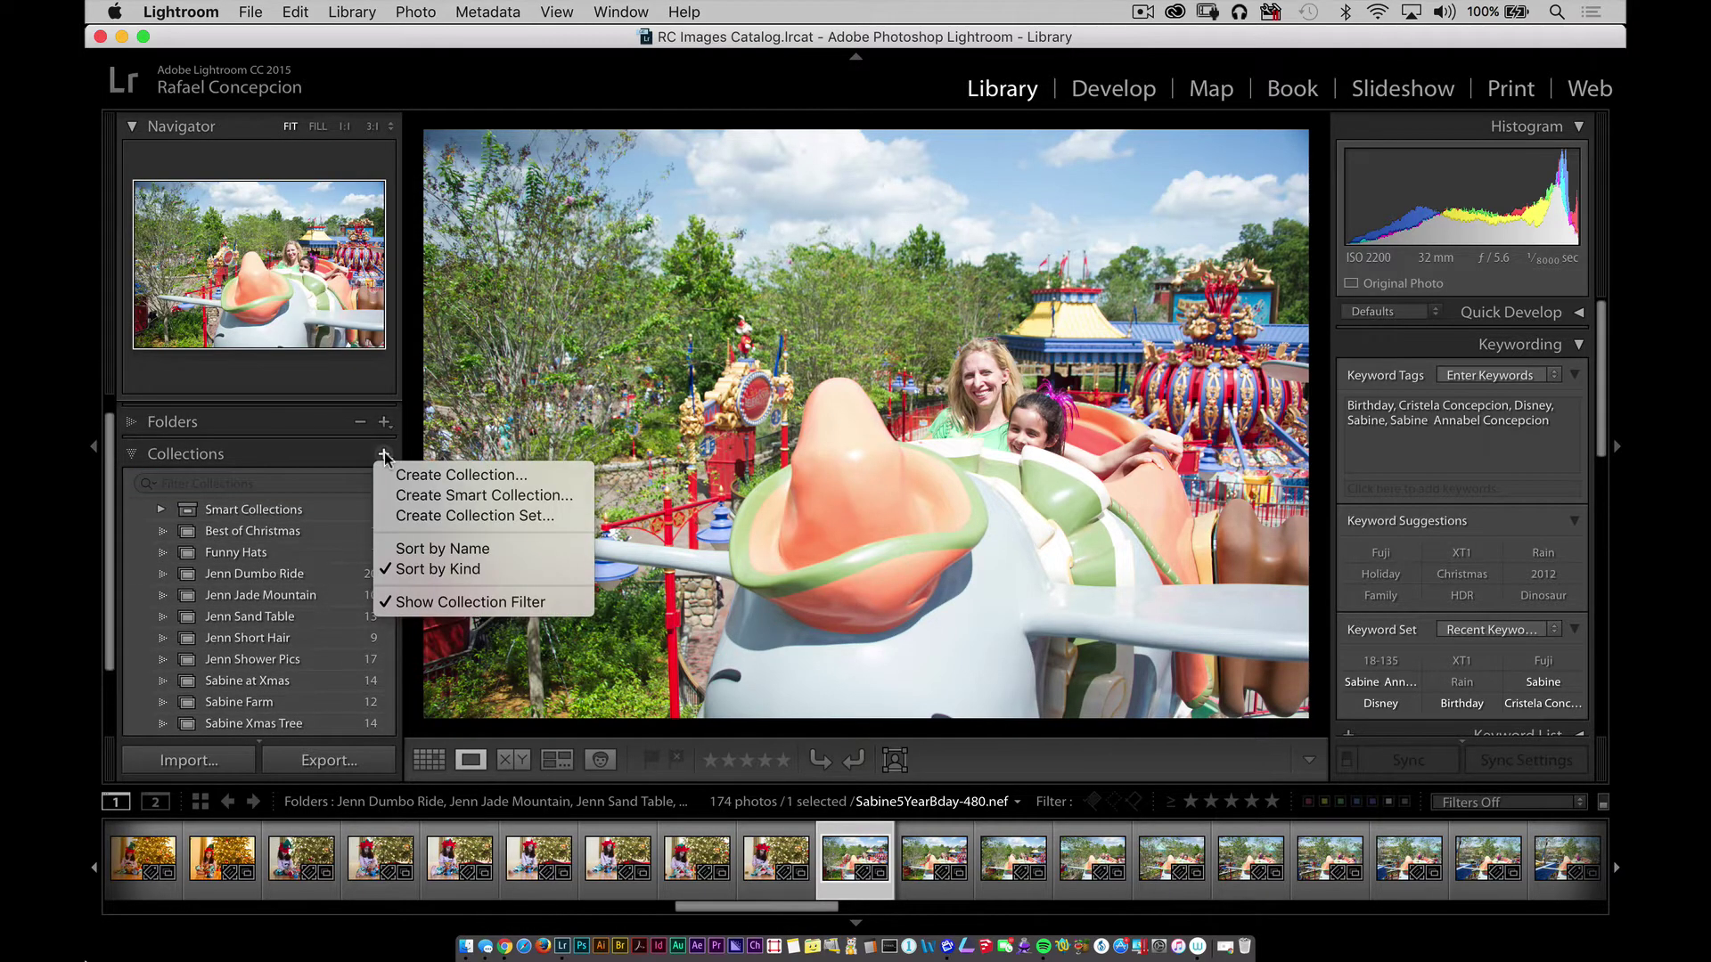
{"action": "left_click", "coordinate": [539, 518]}
{"action": "type", "text": "Sabine Pictures"}
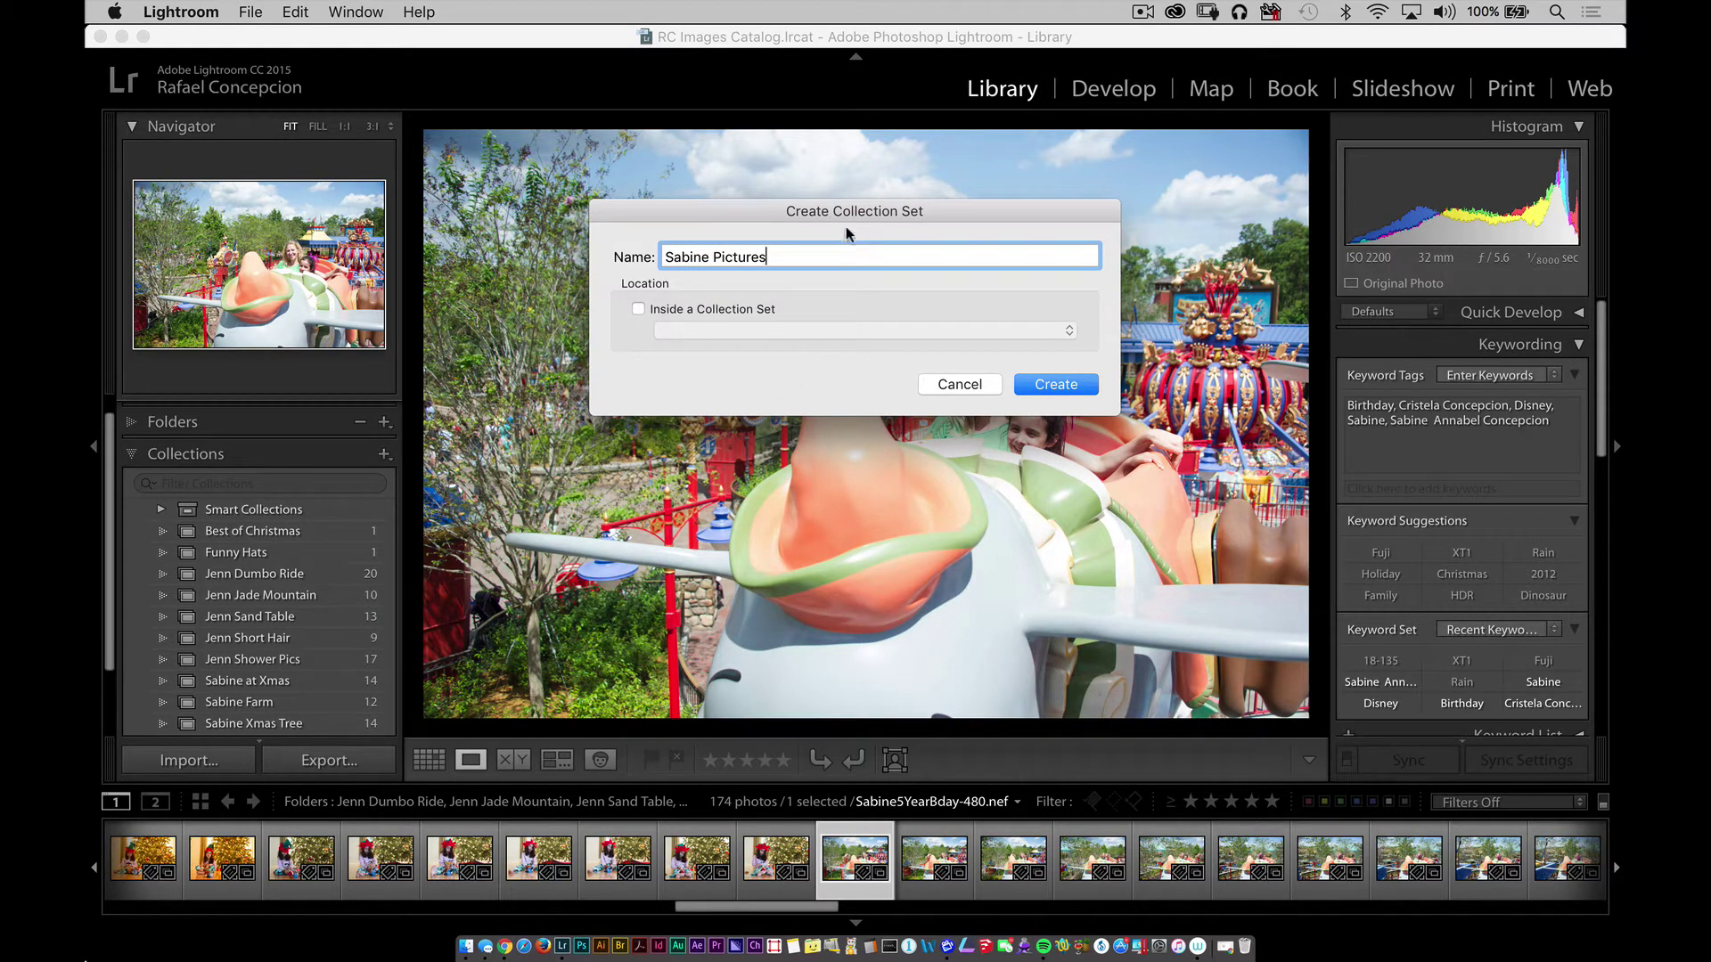
{"action": "left_click", "coordinate": [1042, 385]}
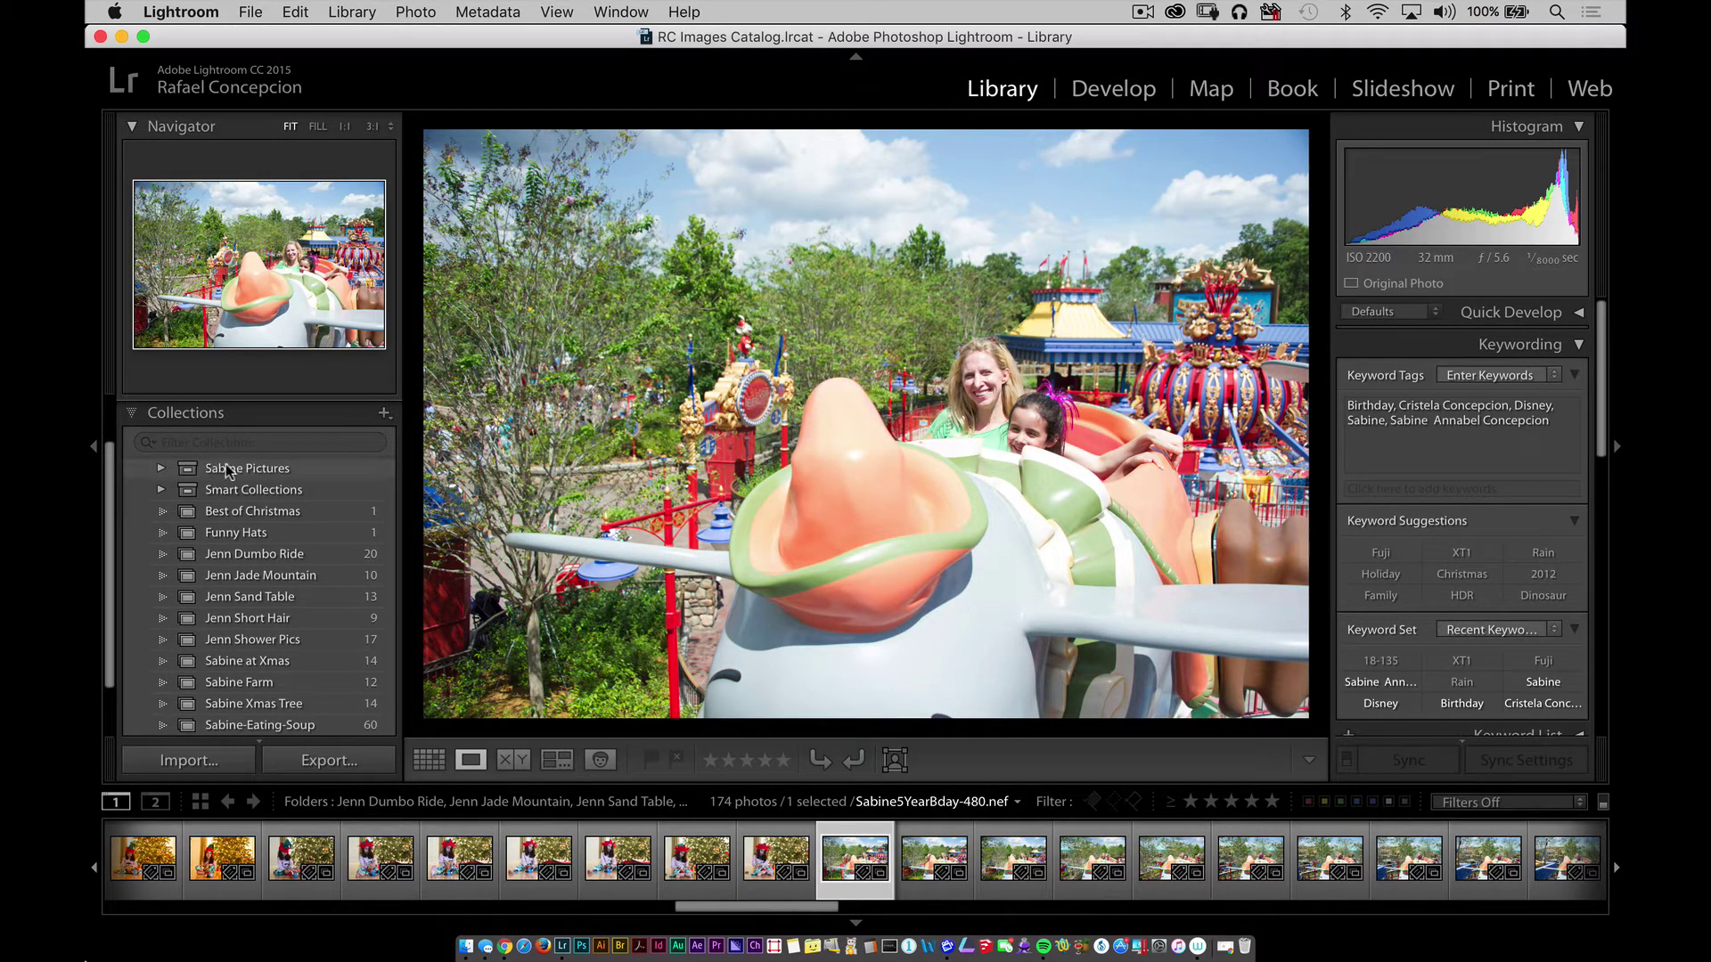
Move the five Sabine collections, from Sabine at Xmas down, into Sabine Pictures and expand it
{"action": "left_click", "coordinate": [331, 663]}
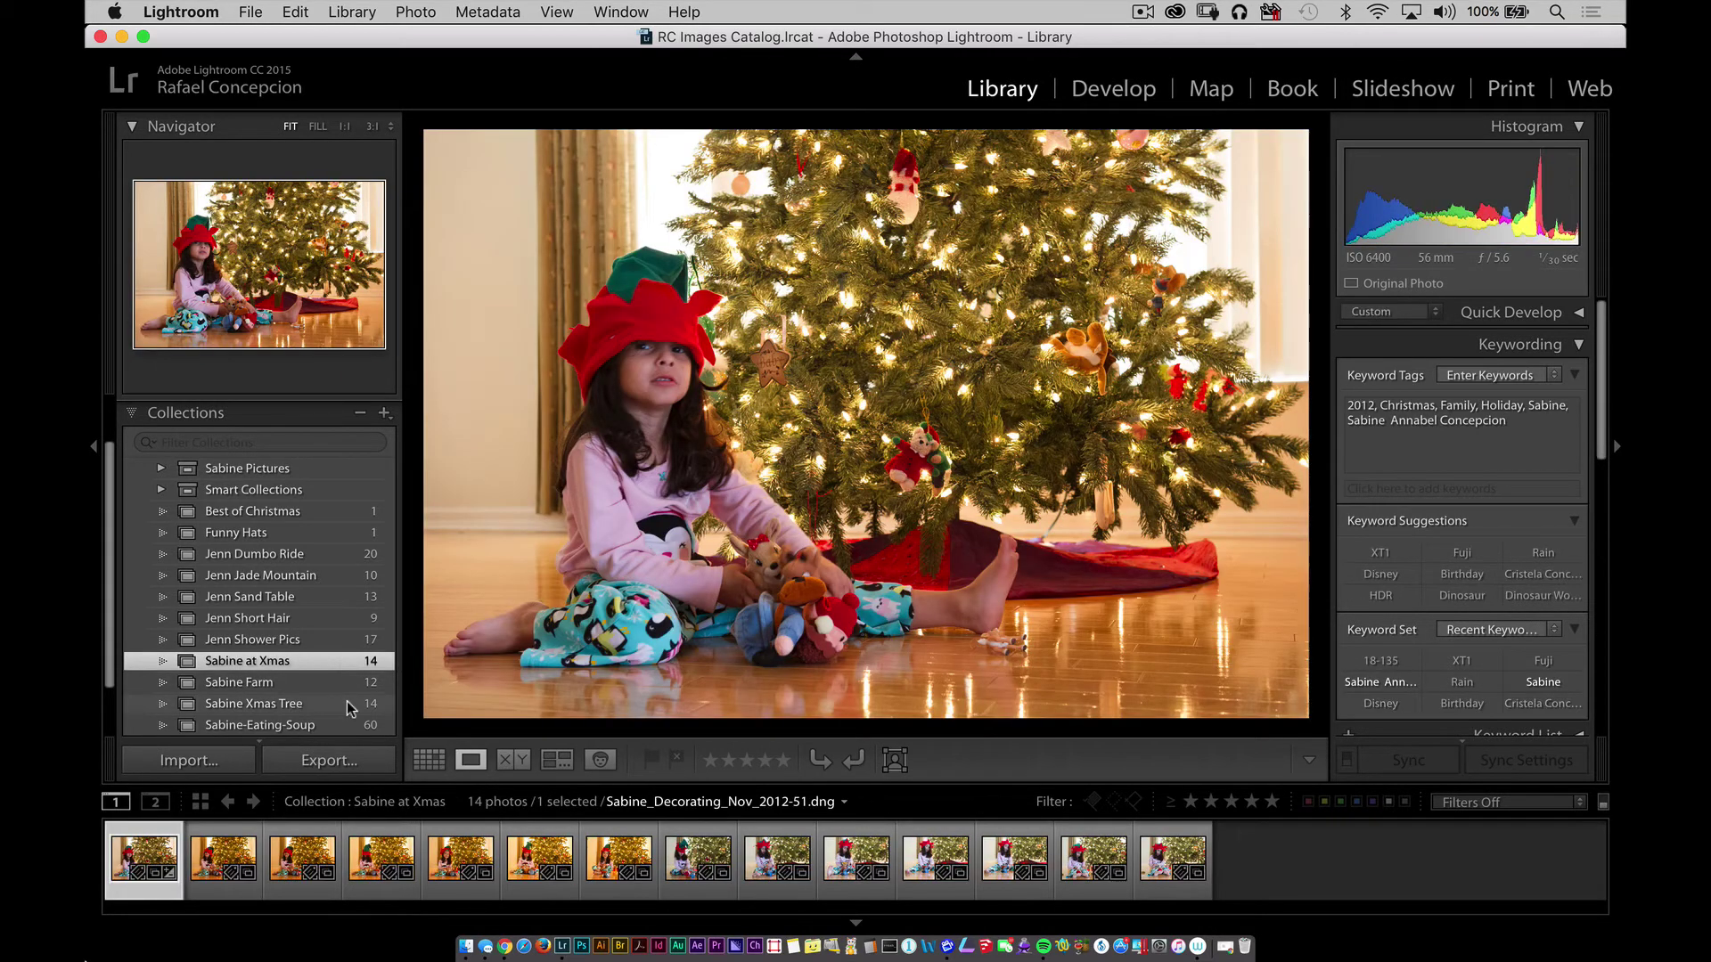
{"action": "scroll", "coordinate": [347, 708], "scroll_direction": "down", "scroll_amount": 3}
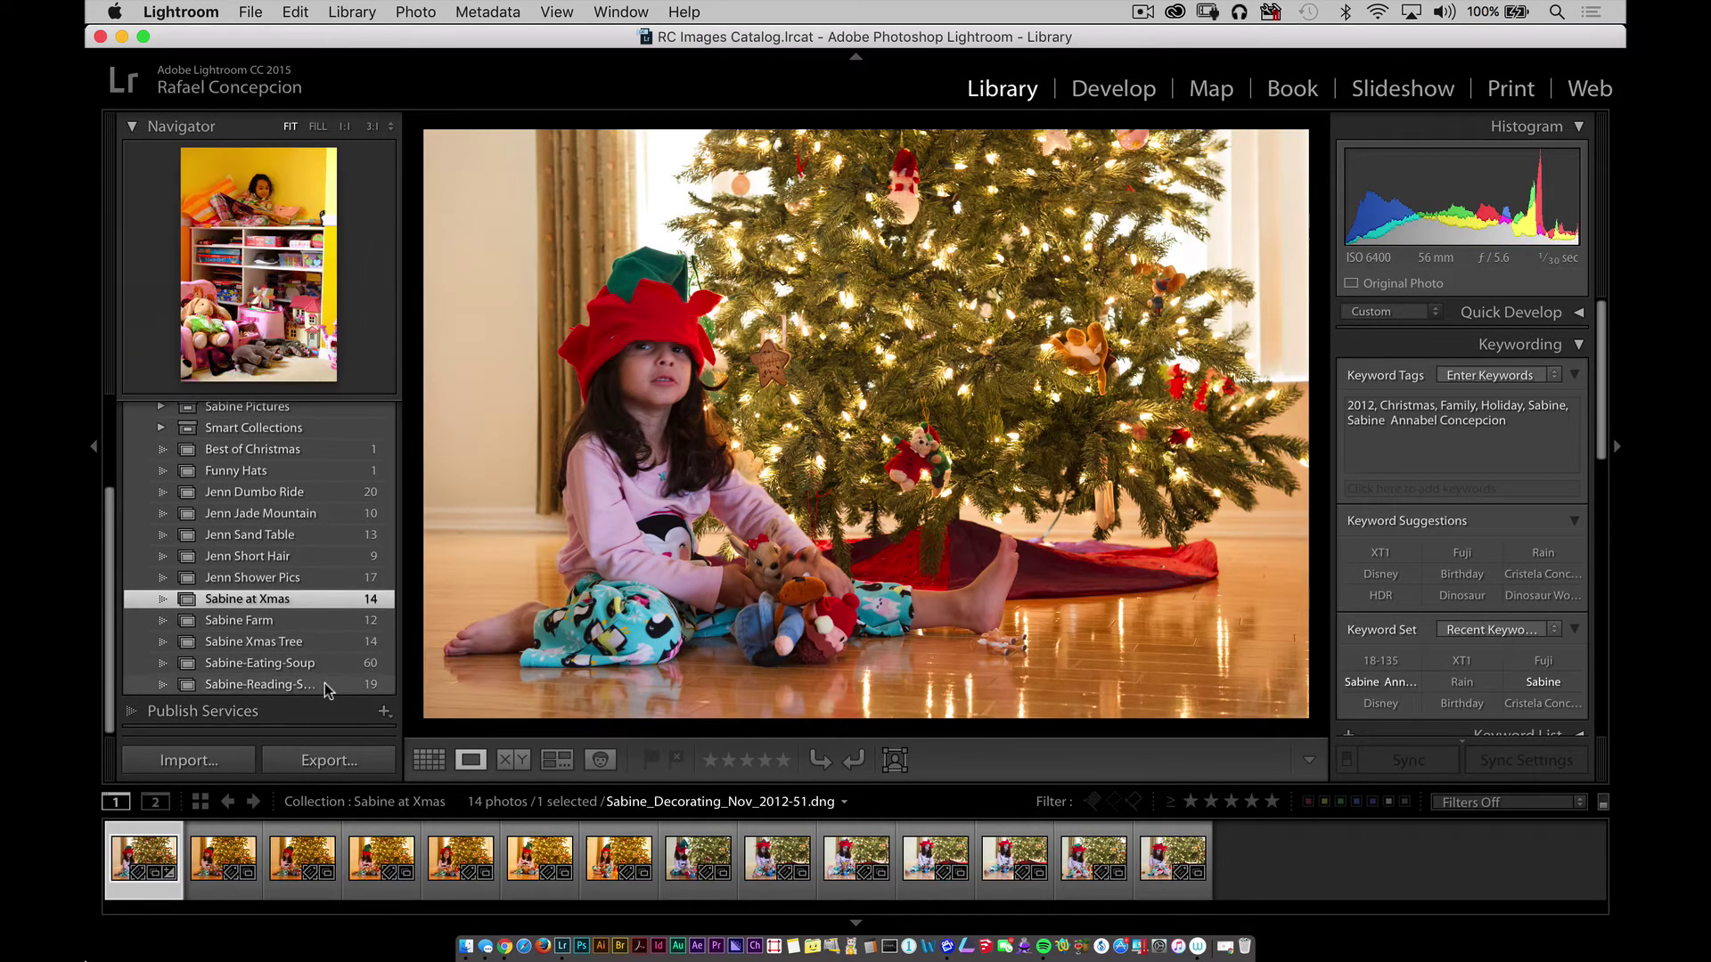
{"action": "left_click", "coordinate": [332, 685], "text": "shift"}
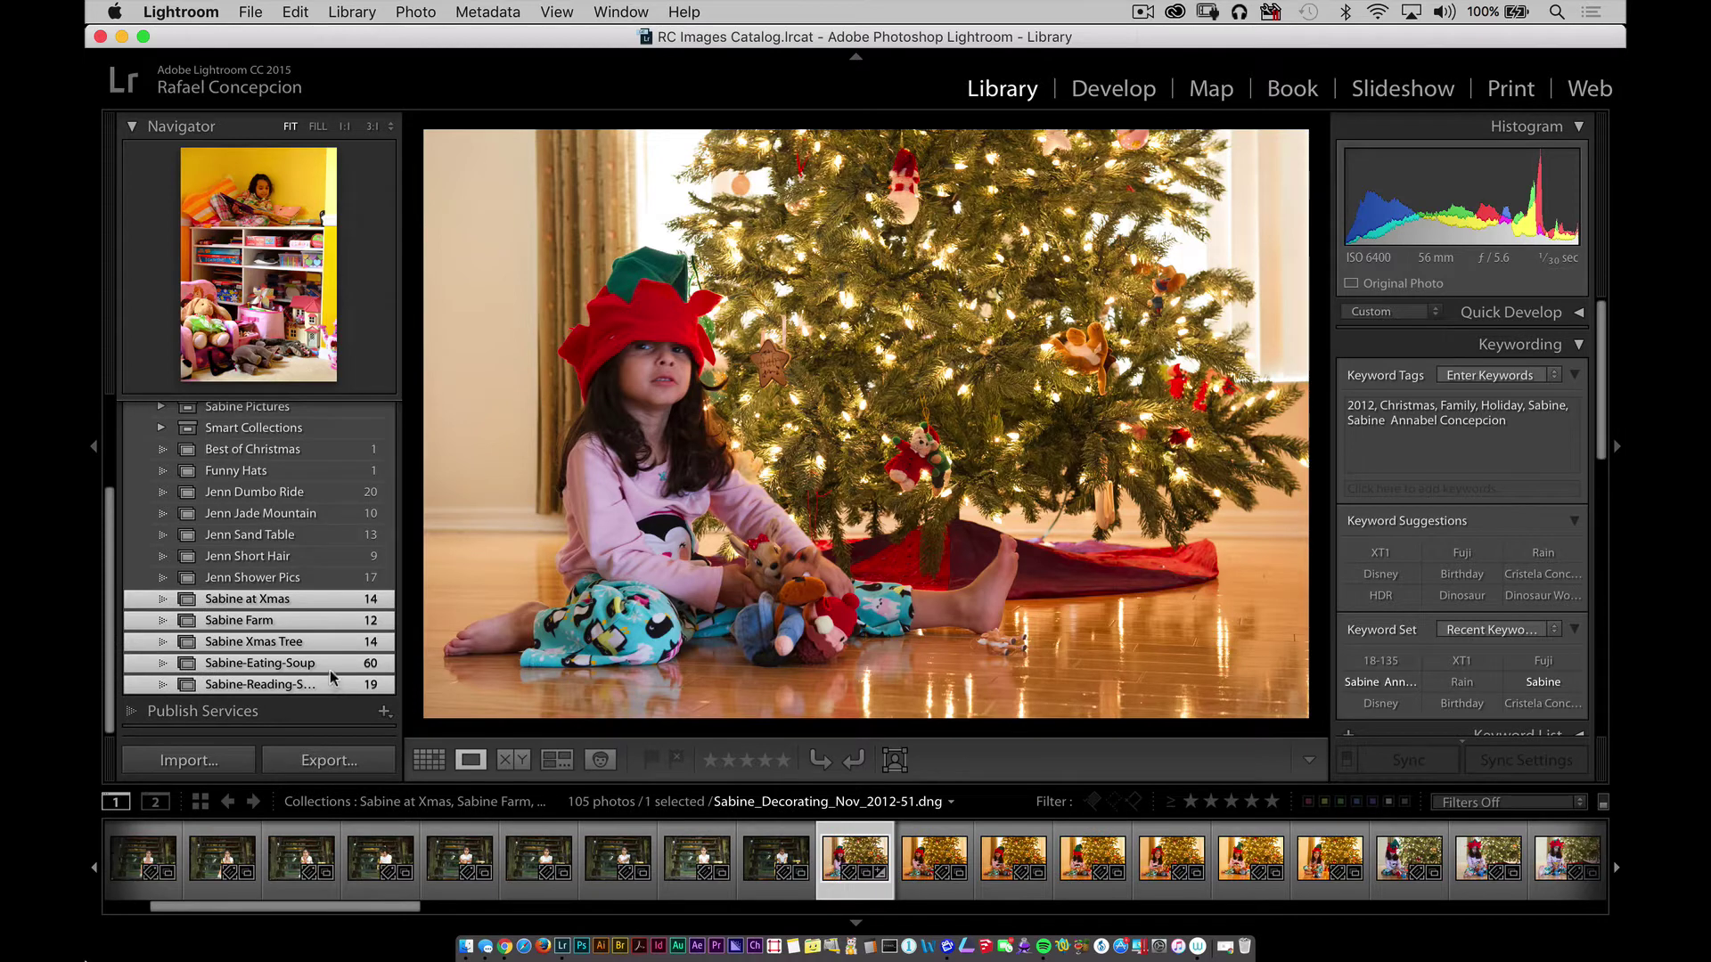
{"action": "left_click_drag", "start_coordinate": [218, 605], "coordinate": [258, 426]}
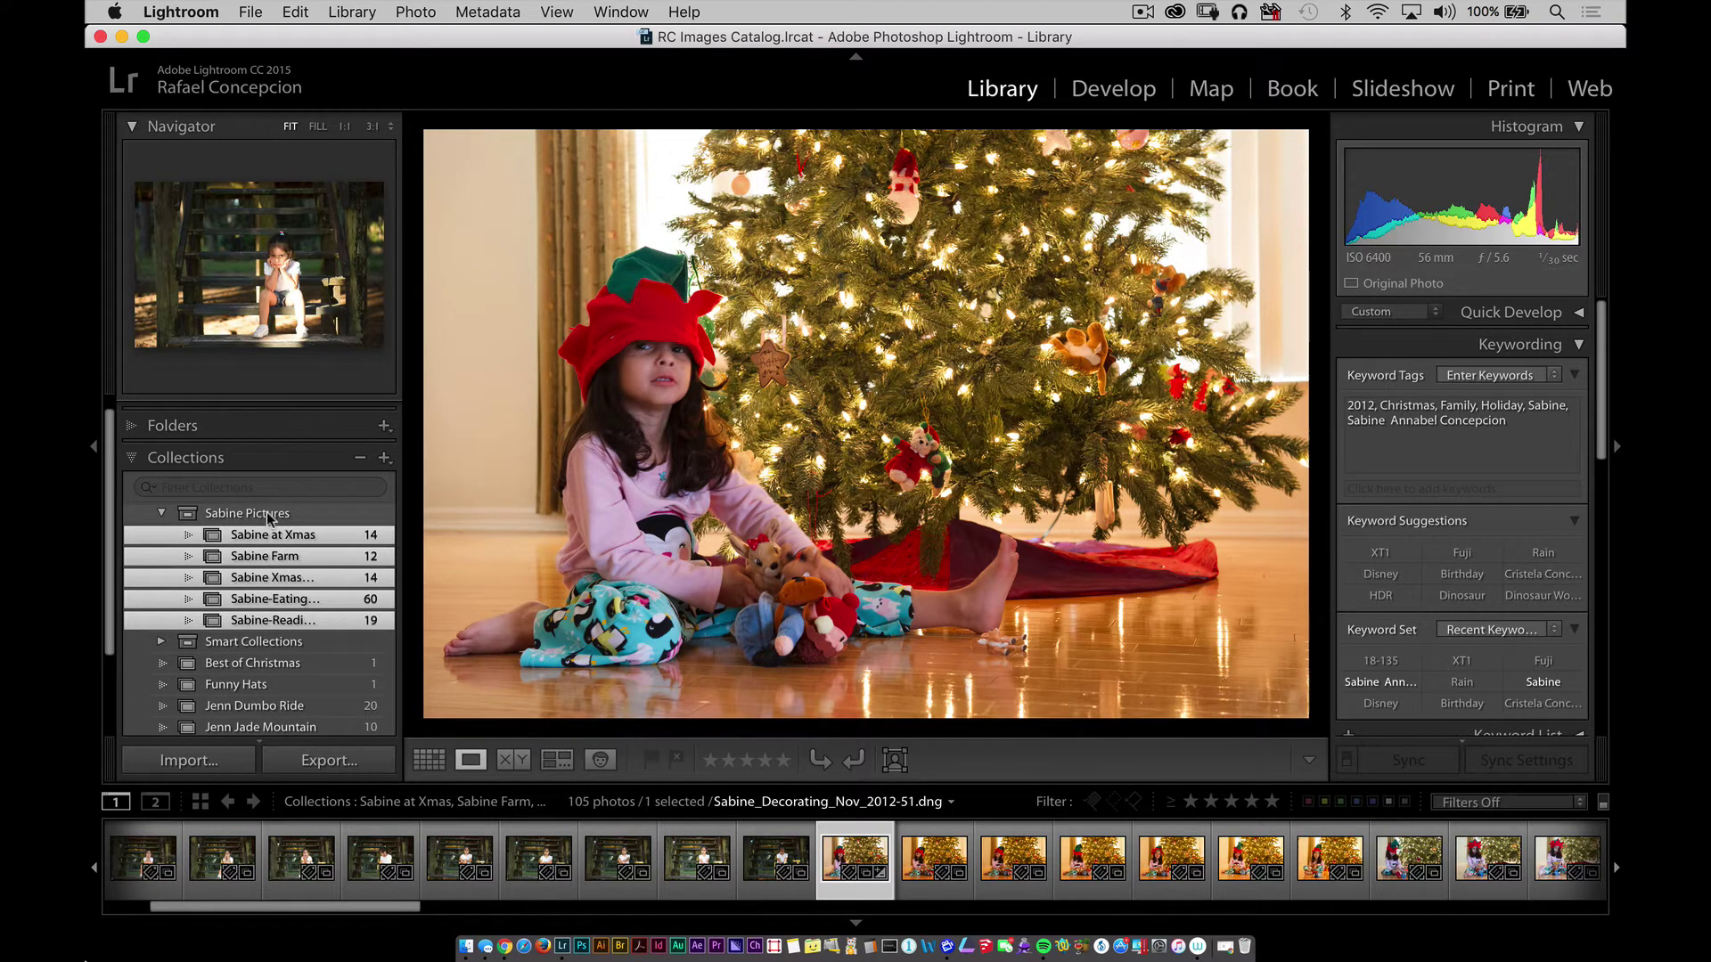
{"action": "left_click", "coordinate": [157, 516]}
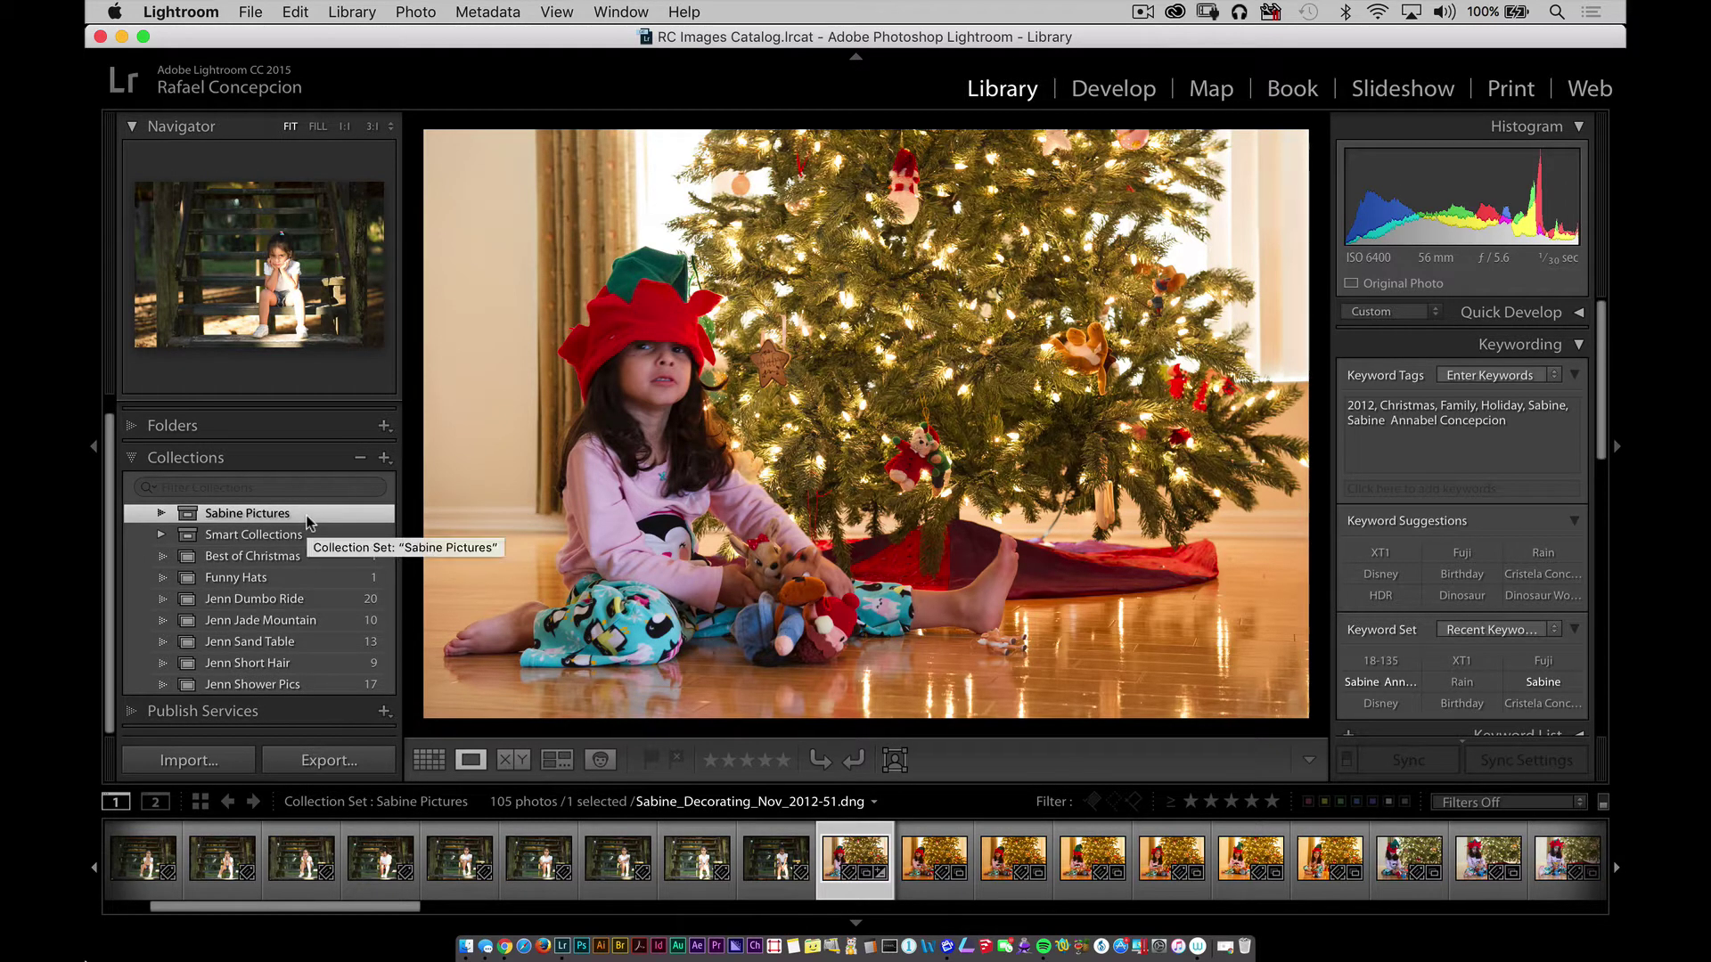
{"action": "left_click", "coordinate": [162, 514]}
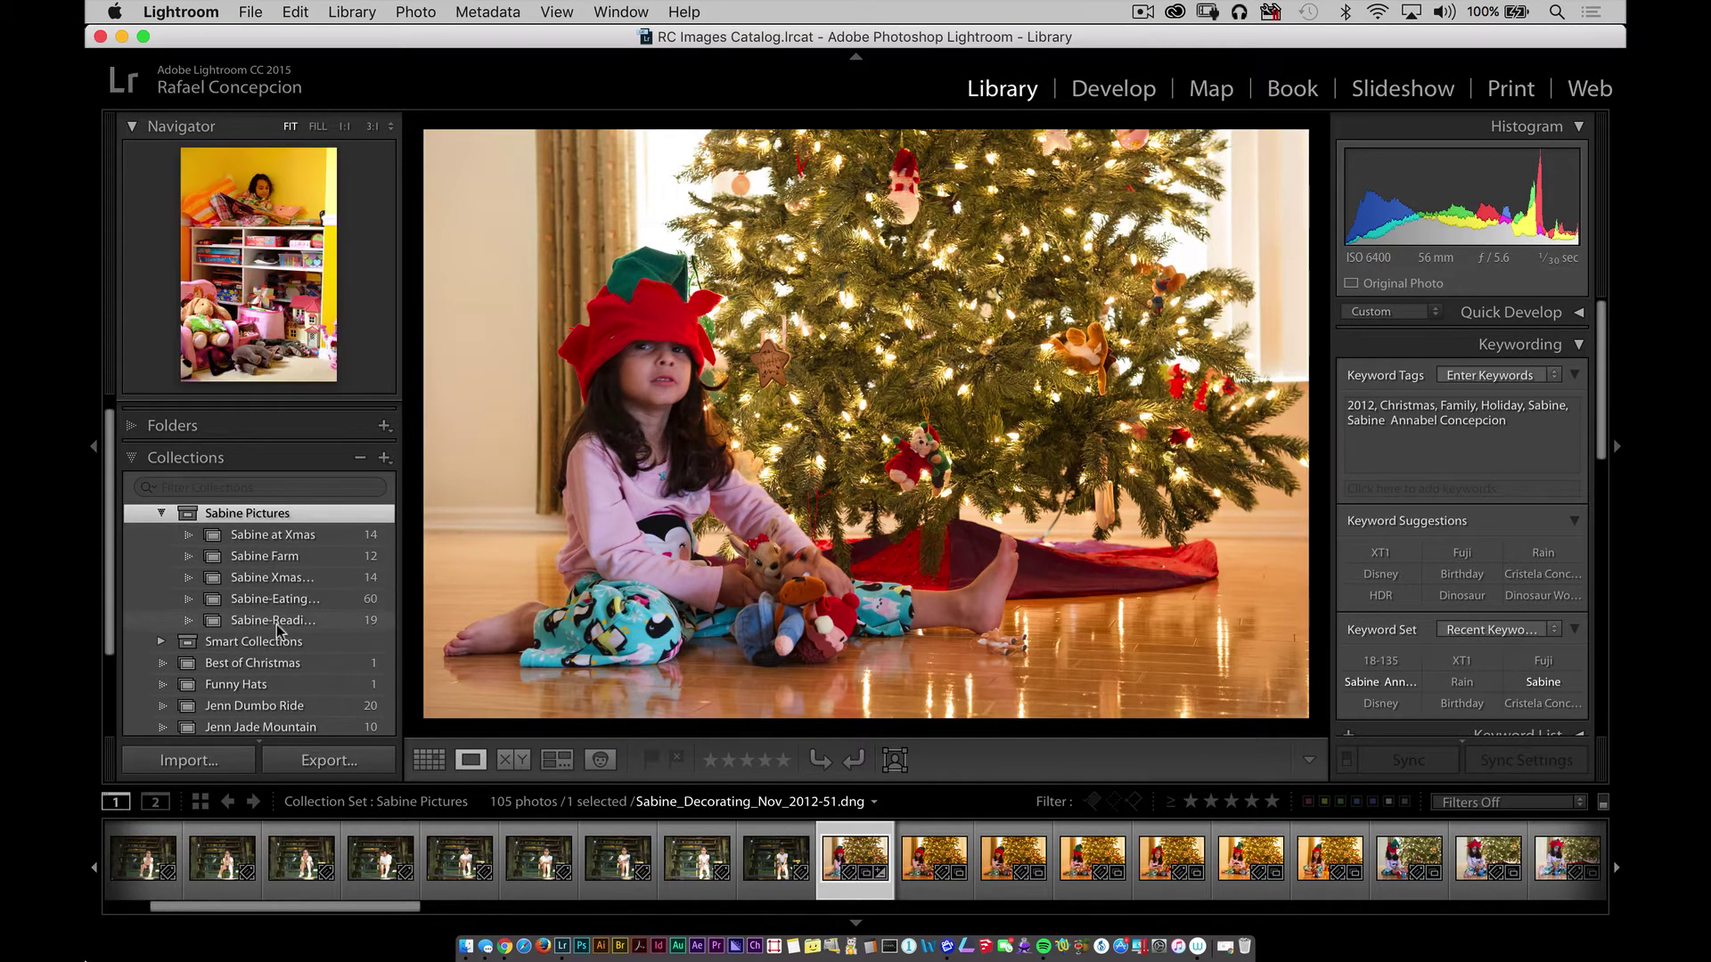
Preview several Jenn collections, then select Jenn Dumbo Ride through Jenn Shower Pics
{"action": "scroll", "coordinate": [286, 592], "scroll_direction": "down", "scroll_amount": 3}
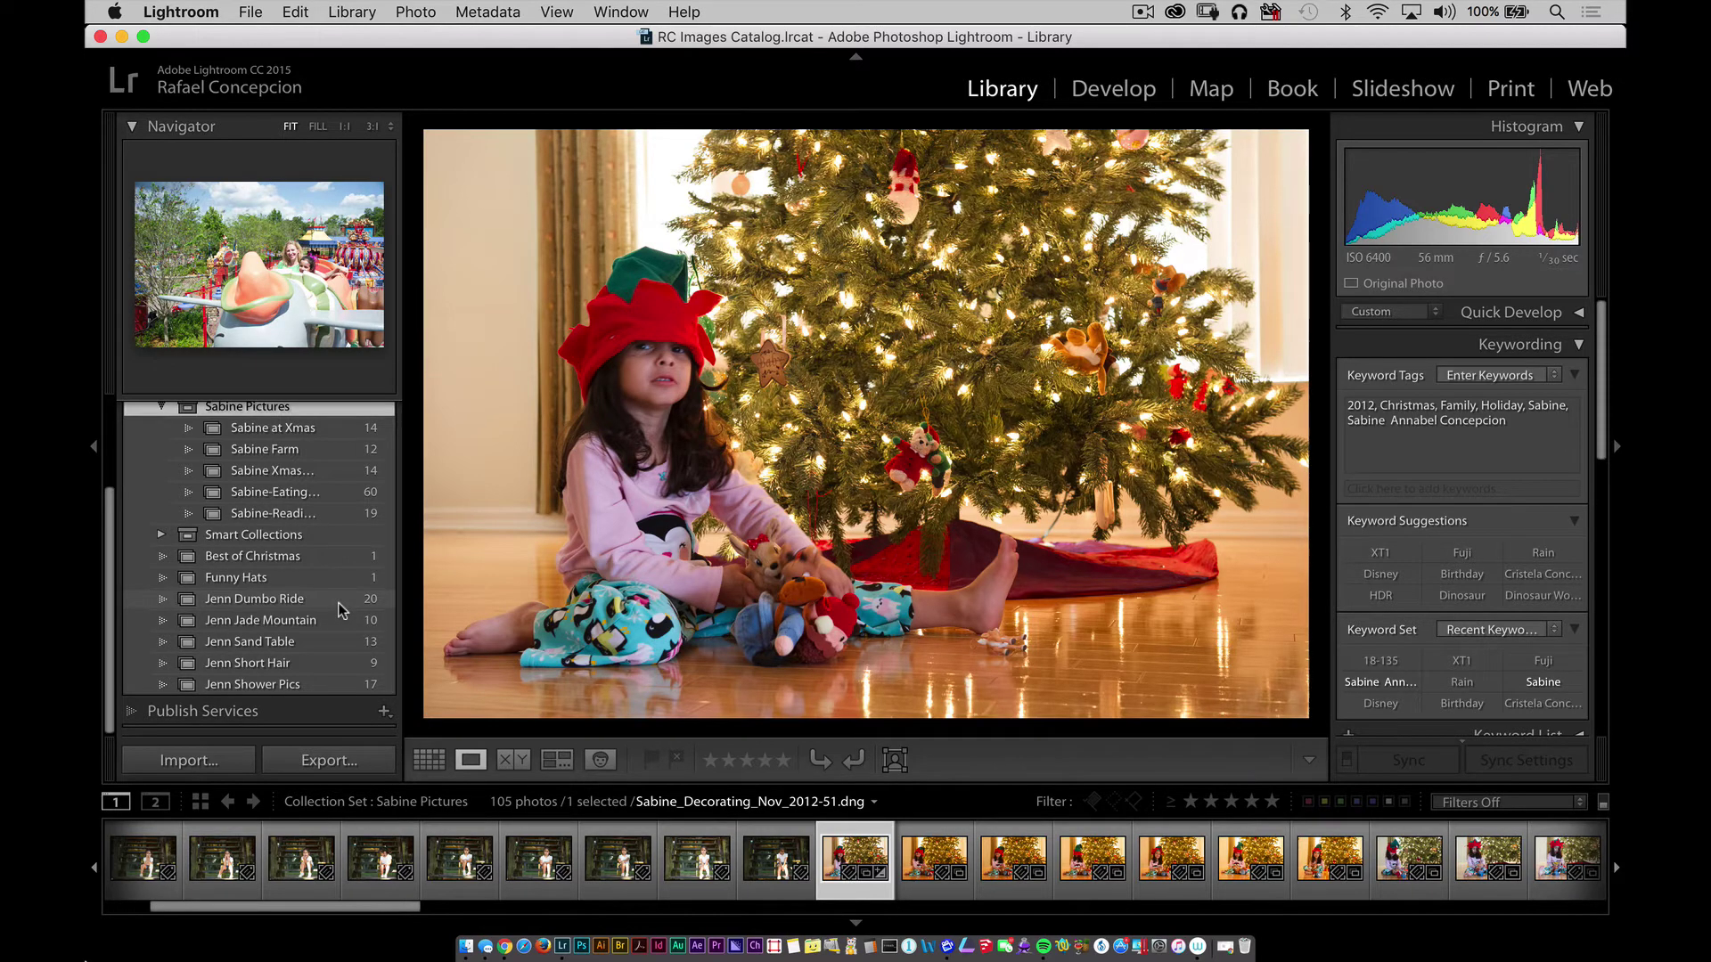
{"action": "left_click", "coordinate": [341, 603]}
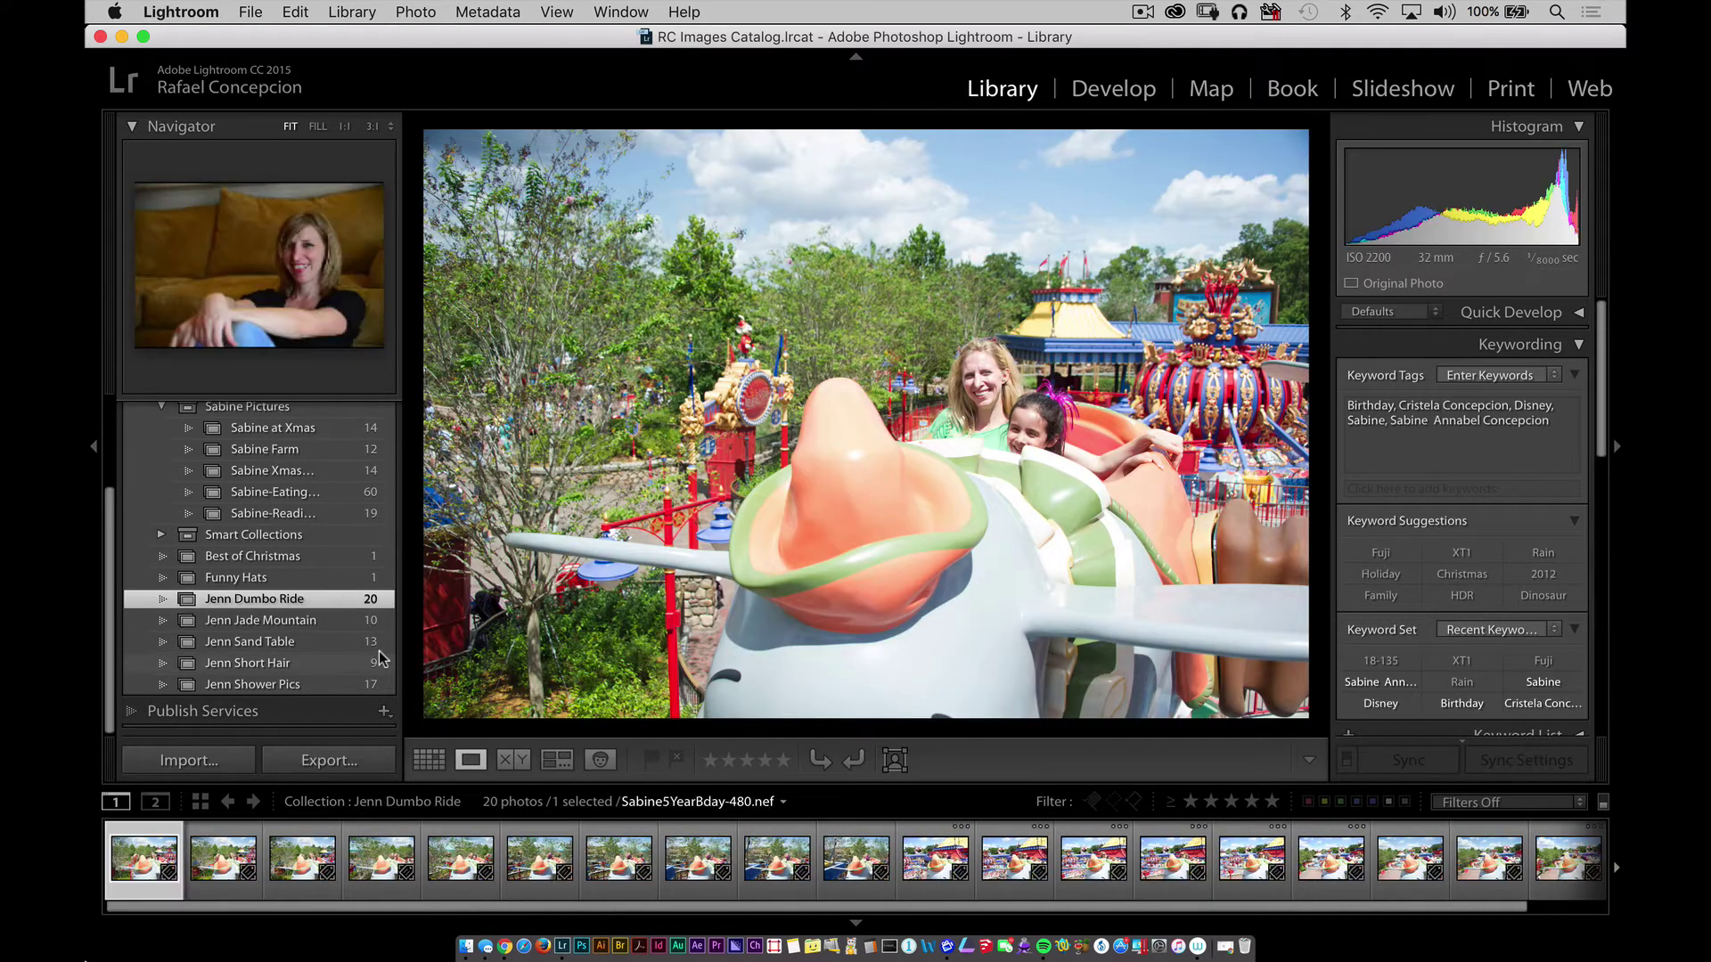
{"action": "left_click", "coordinate": [334, 622]}
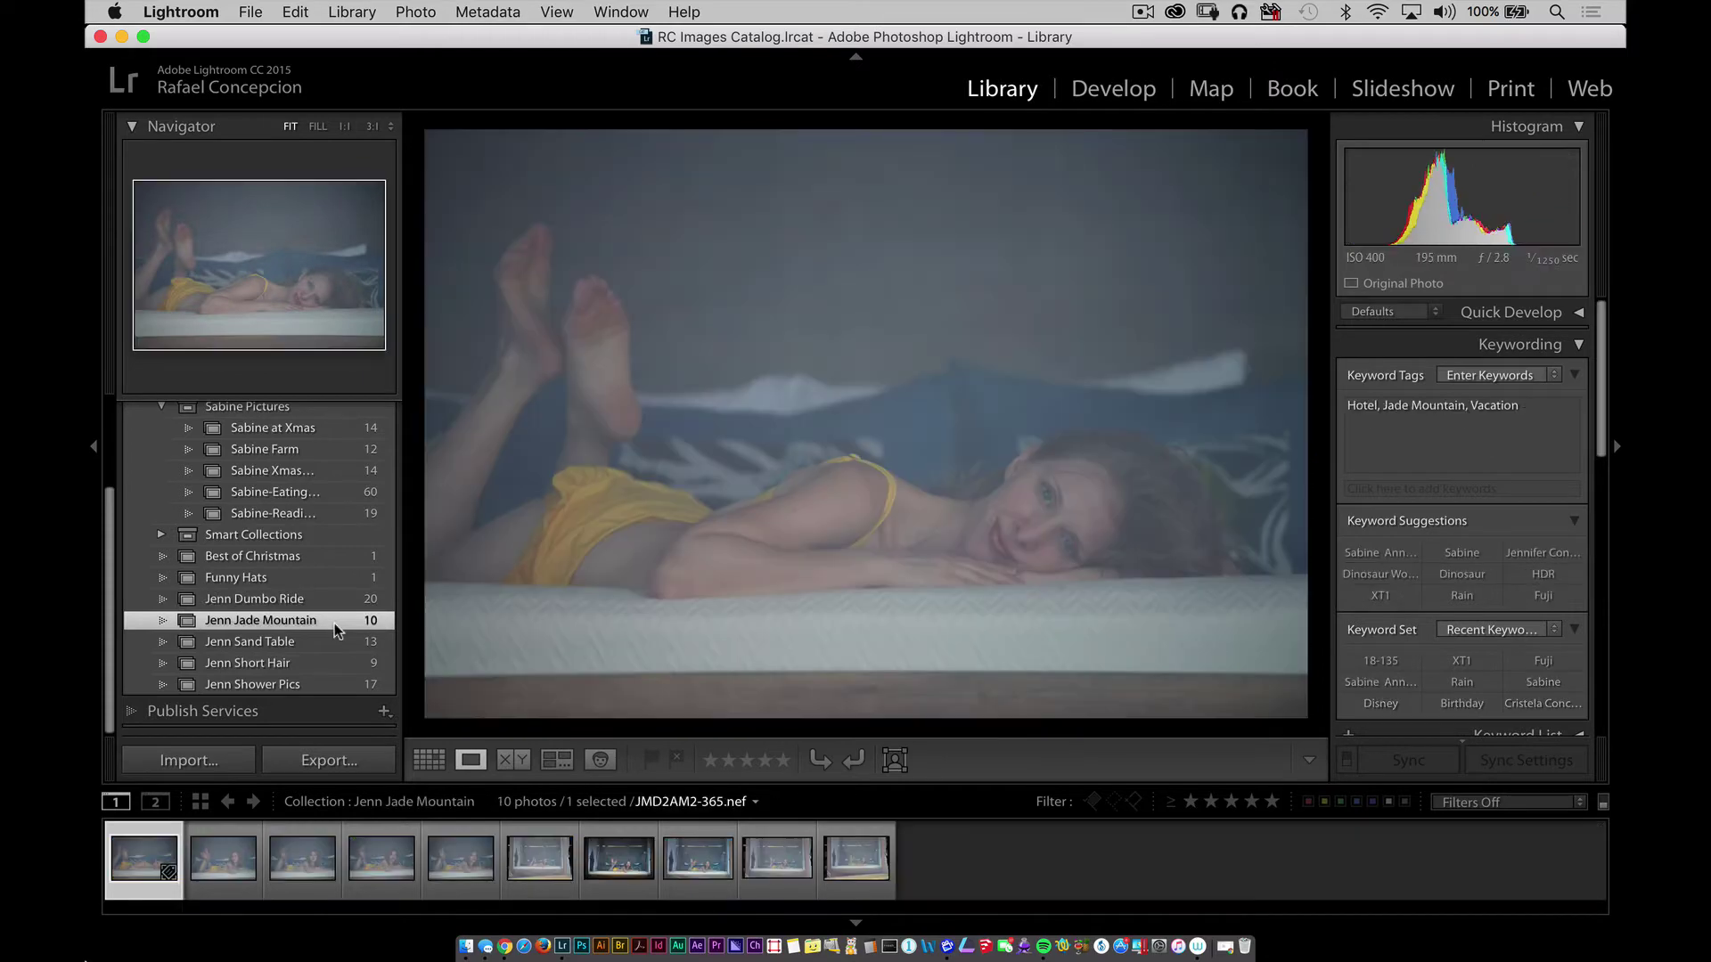
{"action": "left_click", "coordinate": [328, 641]}
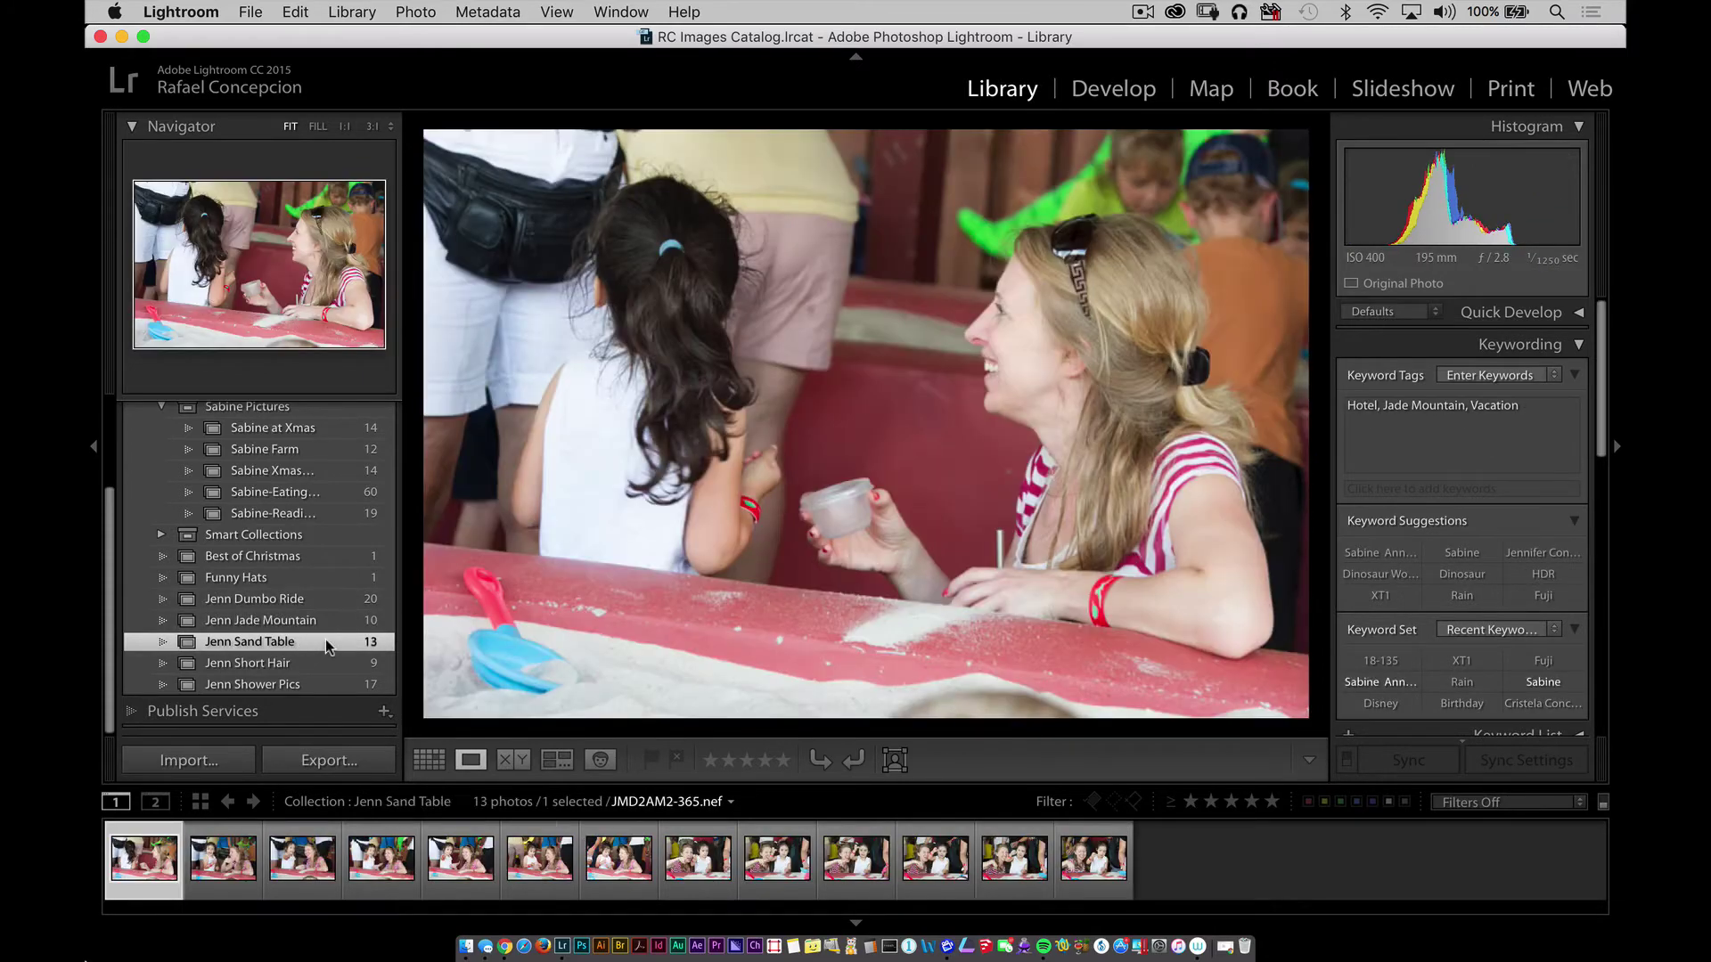
{"action": "left_click", "coordinate": [330, 600]}
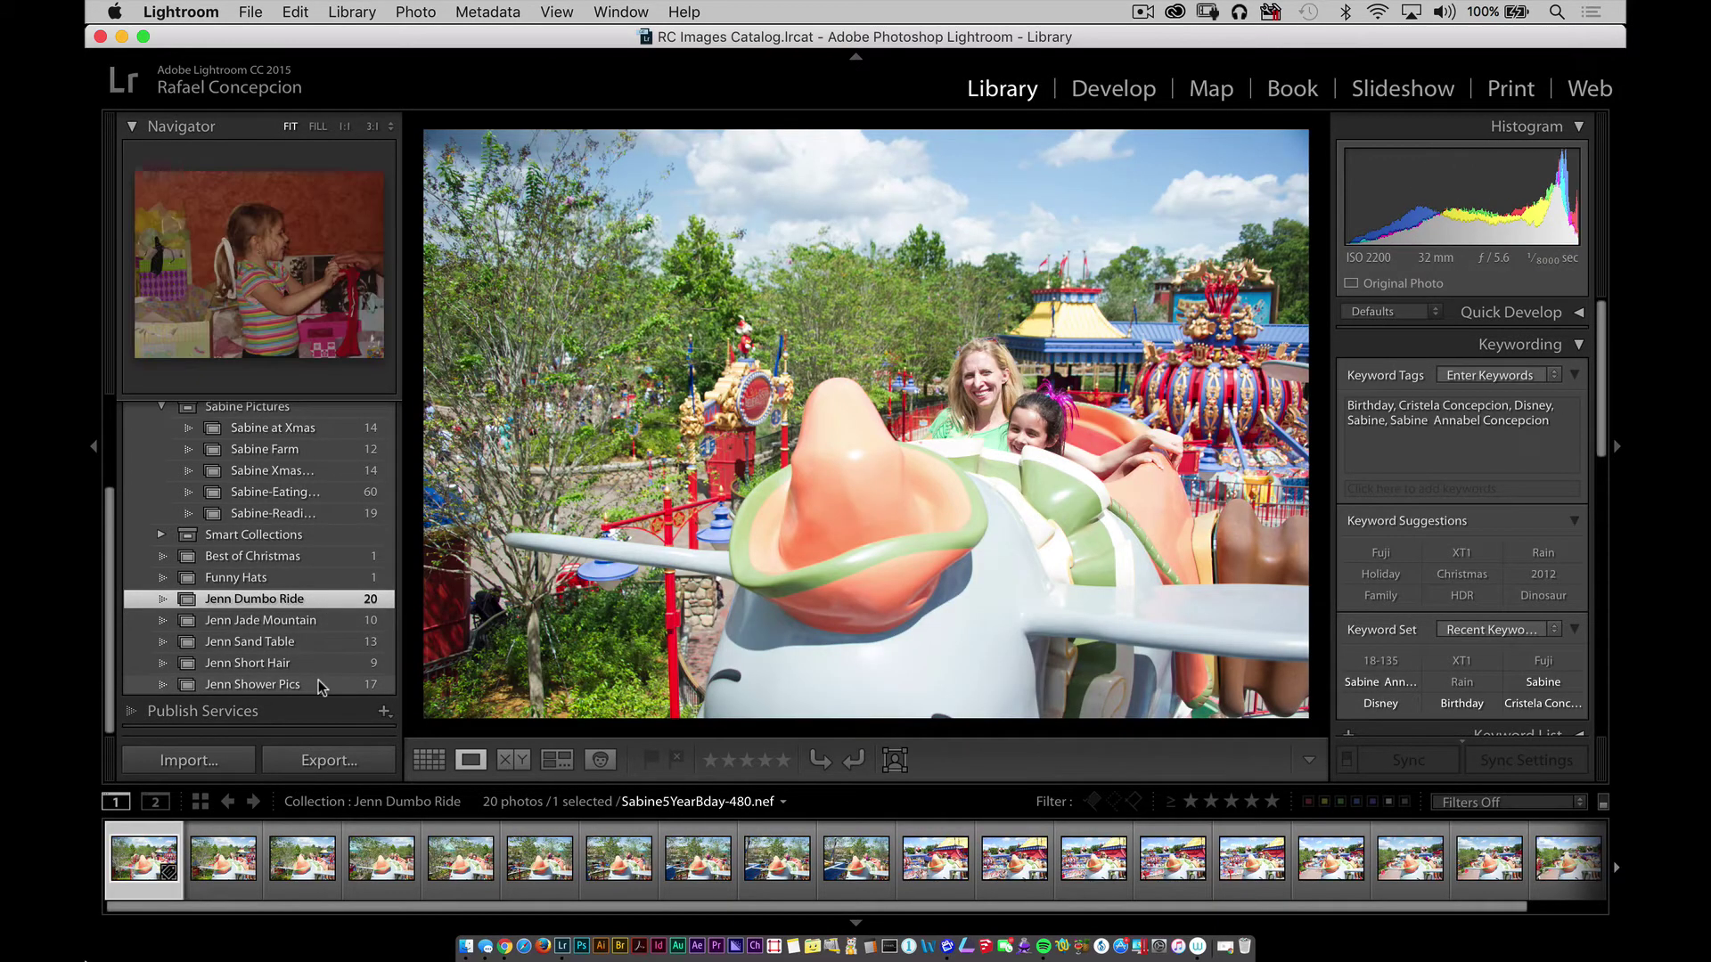
{"action": "left_click", "coordinate": [322, 684], "text": "shift"}
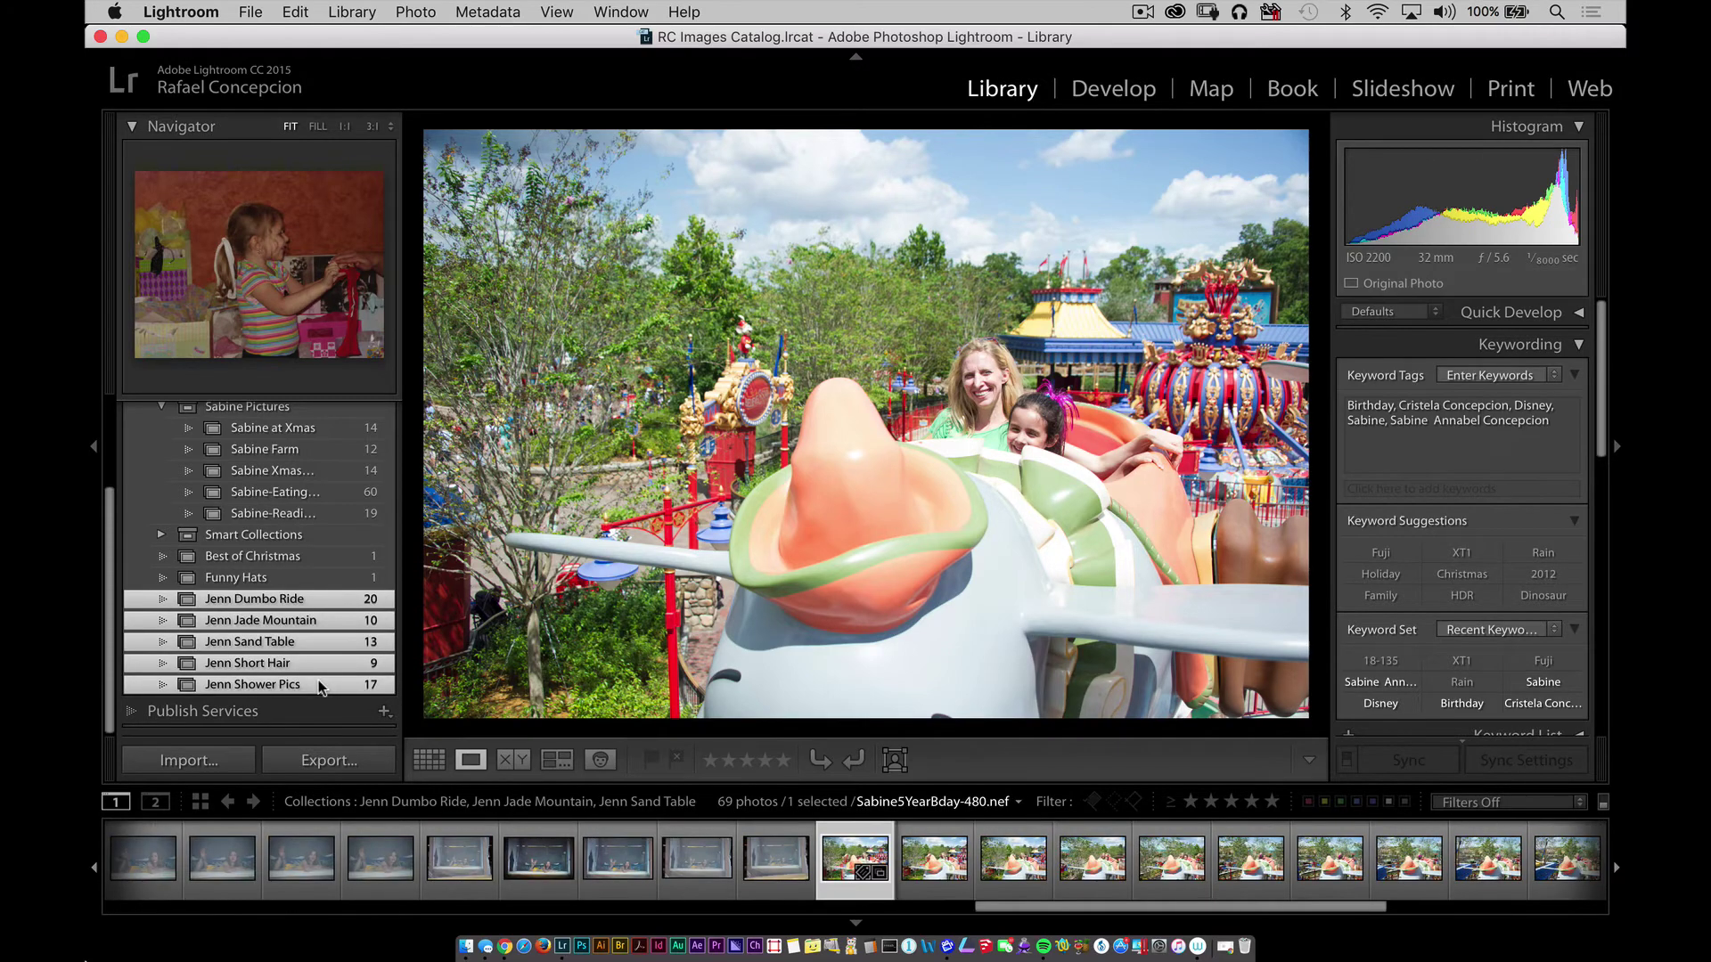
{"action": "scroll", "coordinate": [321, 686], "scroll_direction": "up", "scroll_amount": 3}
Create a Jenn Pictures collection set and move the five selected Jenn collections into it
{"action": "left_click", "coordinate": [384, 474]}
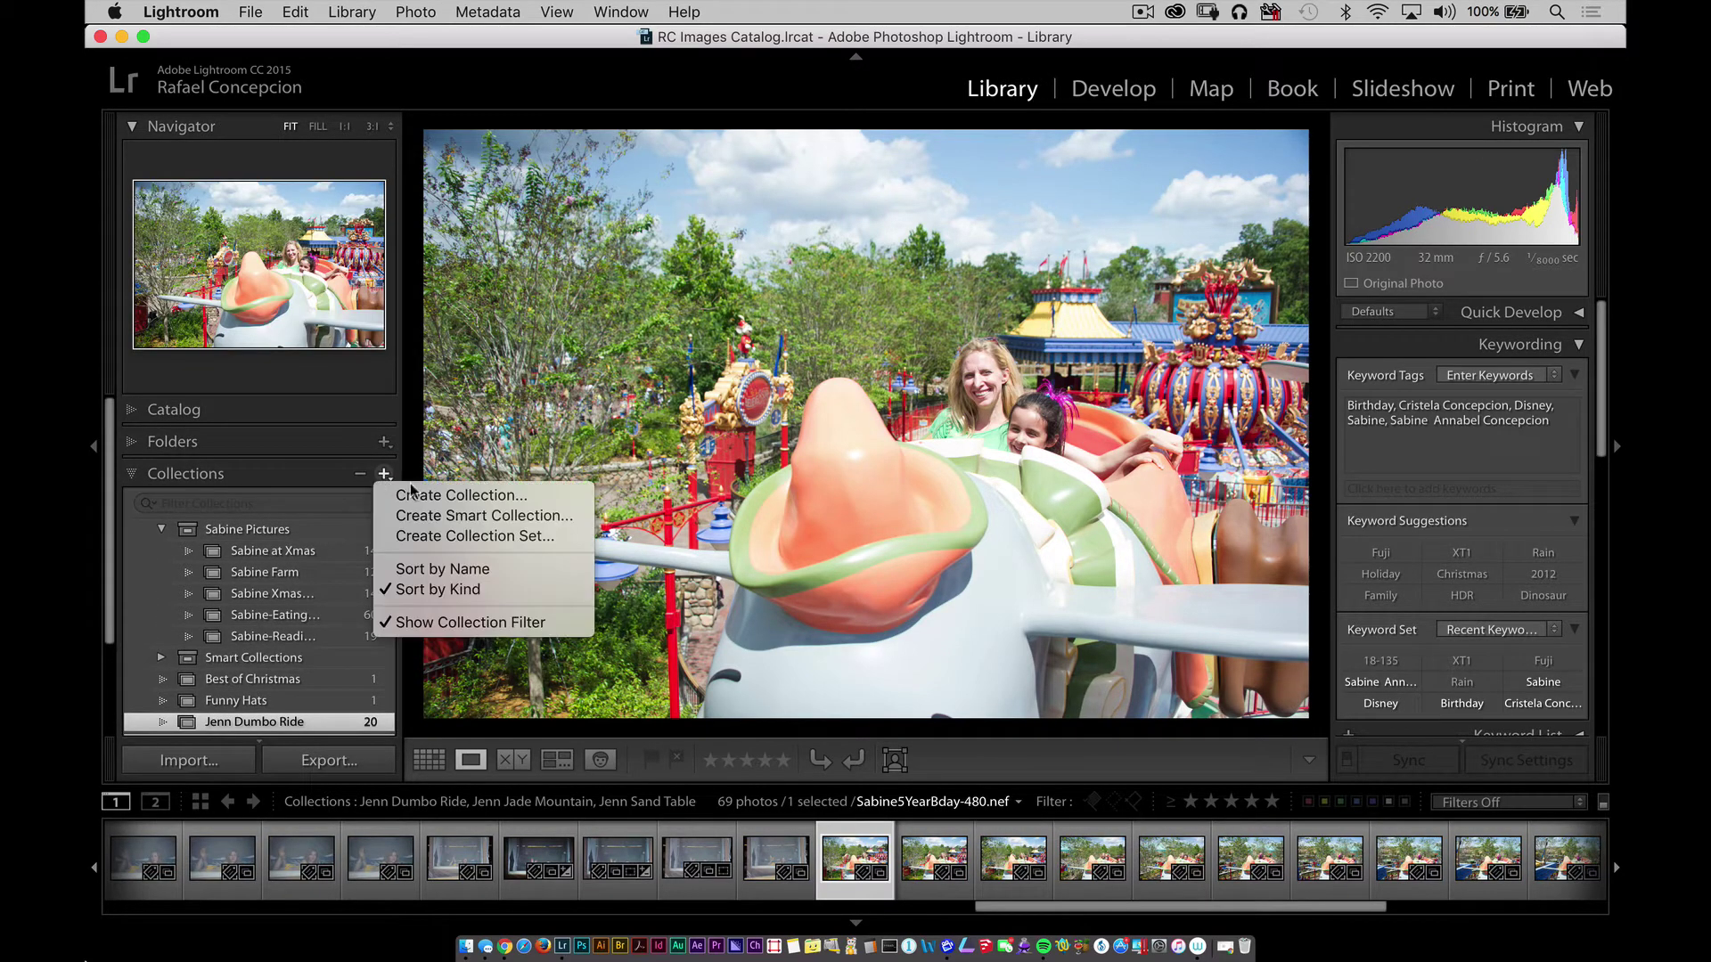
{"action": "left_click", "coordinate": [444, 537]}
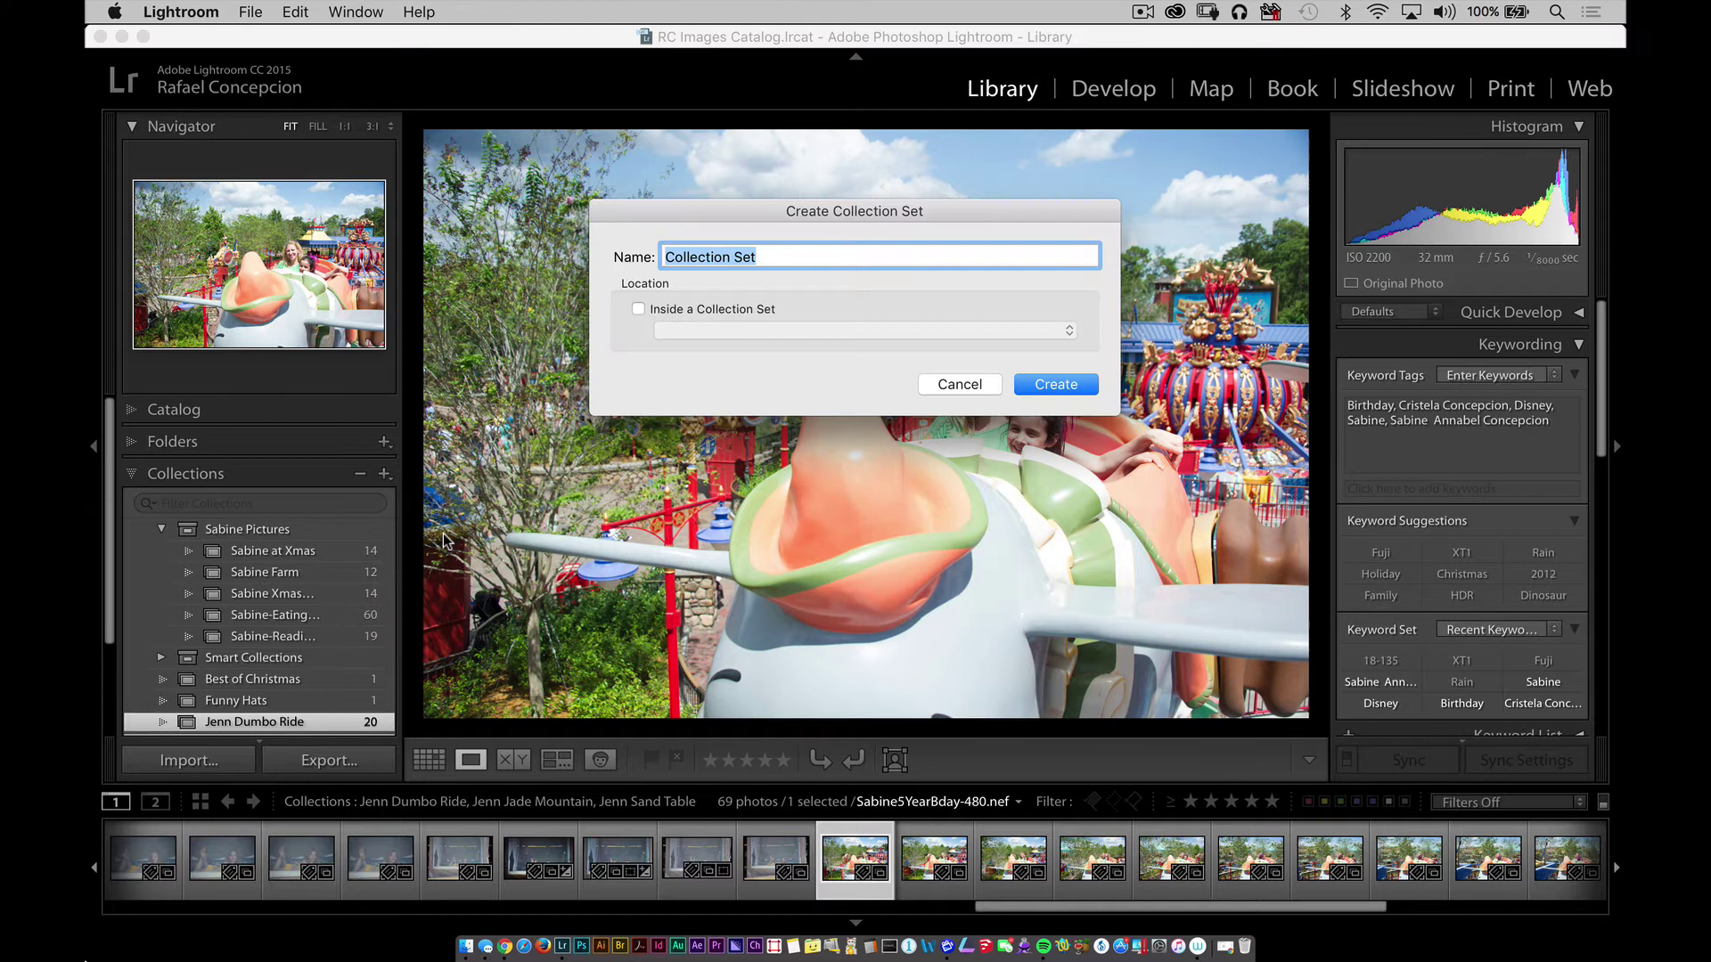
{"action": "type", "text": "Jenn Pictures"}
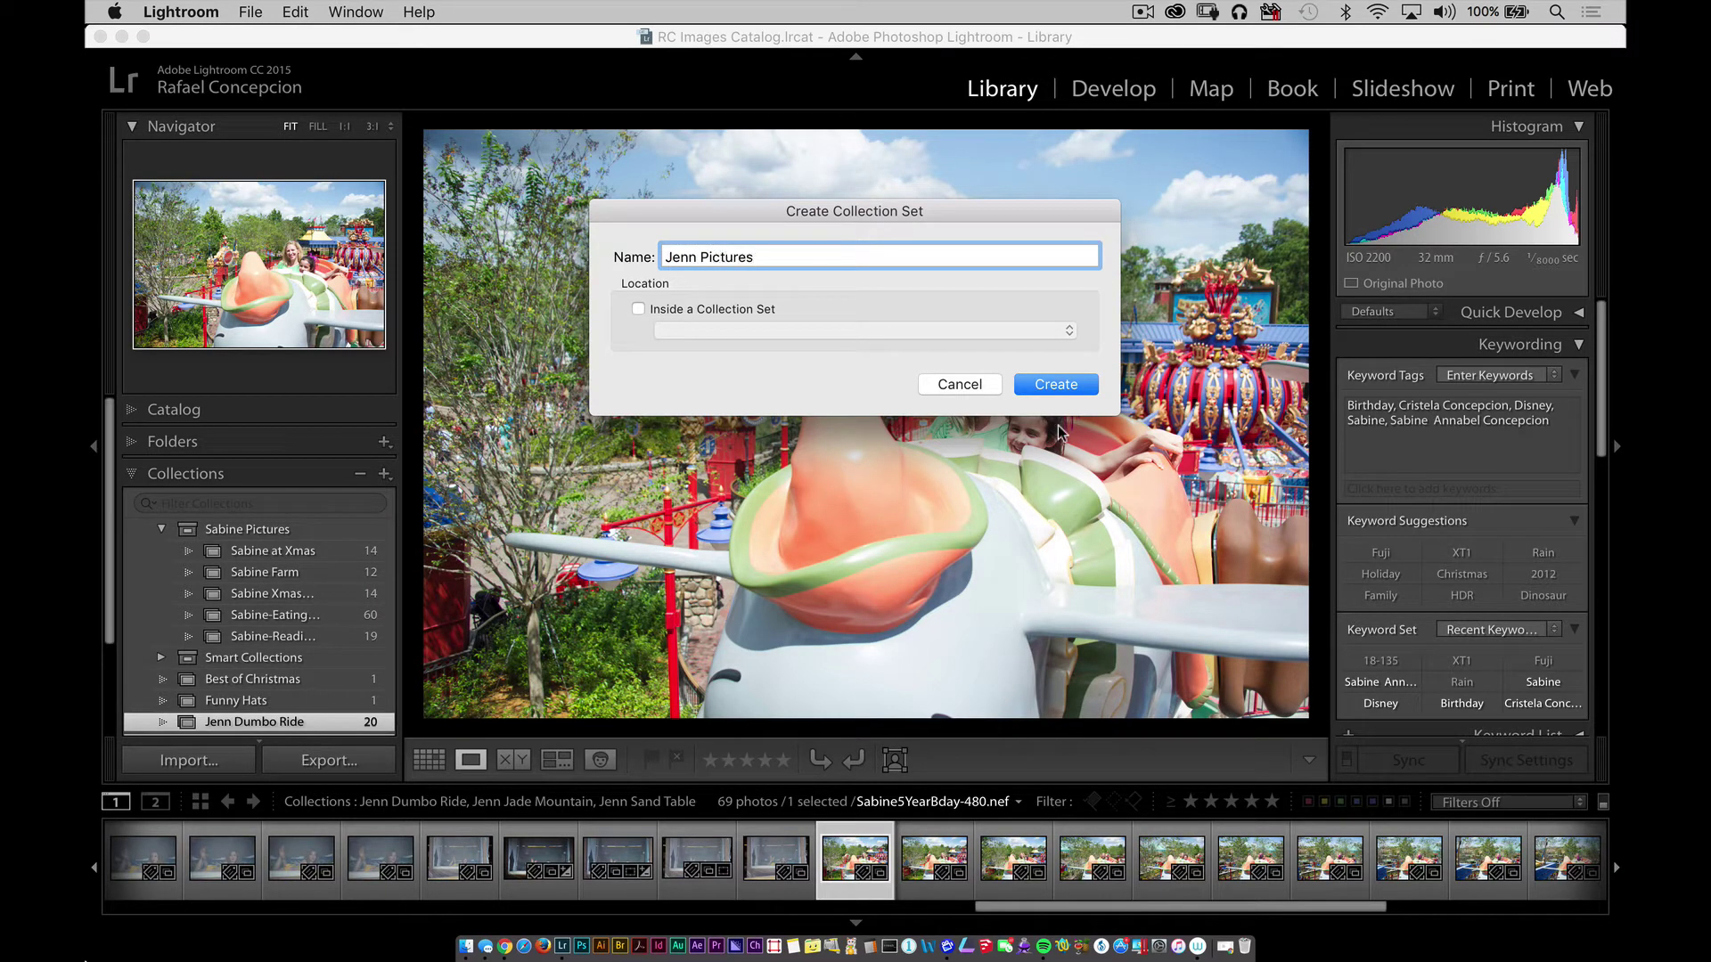
{"action": "left_click", "coordinate": [1042, 385]}
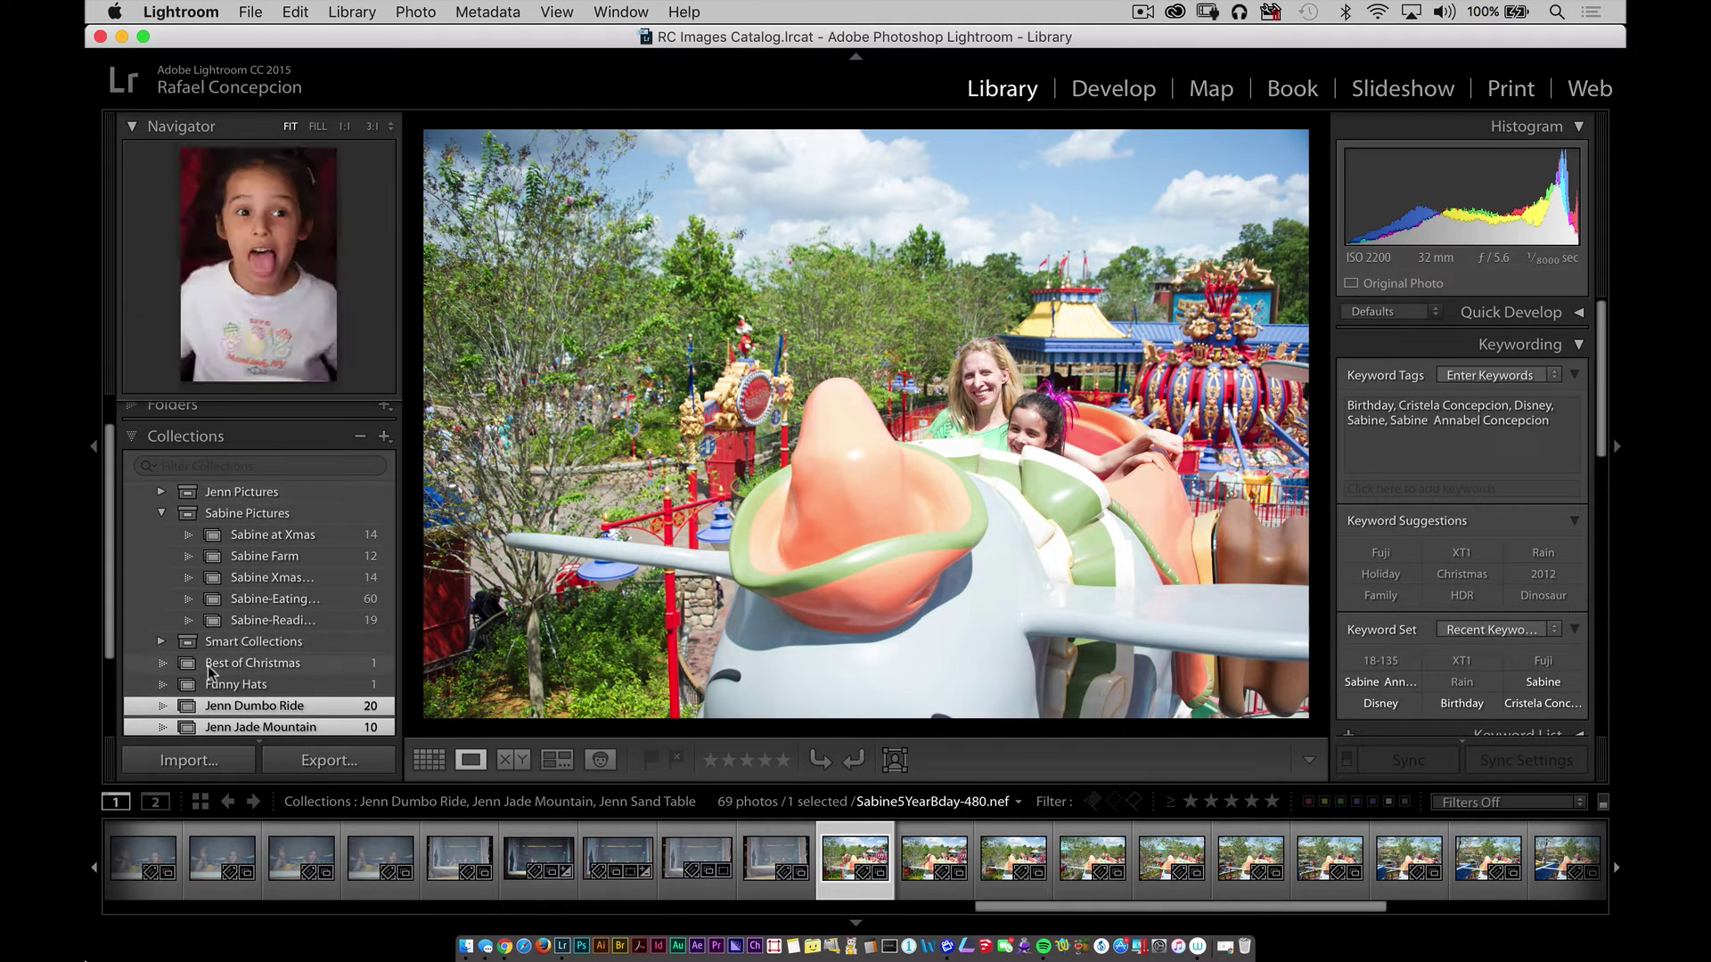
{"action": "left_click_drag", "start_coordinate": [267, 707], "coordinate": [263, 501]}
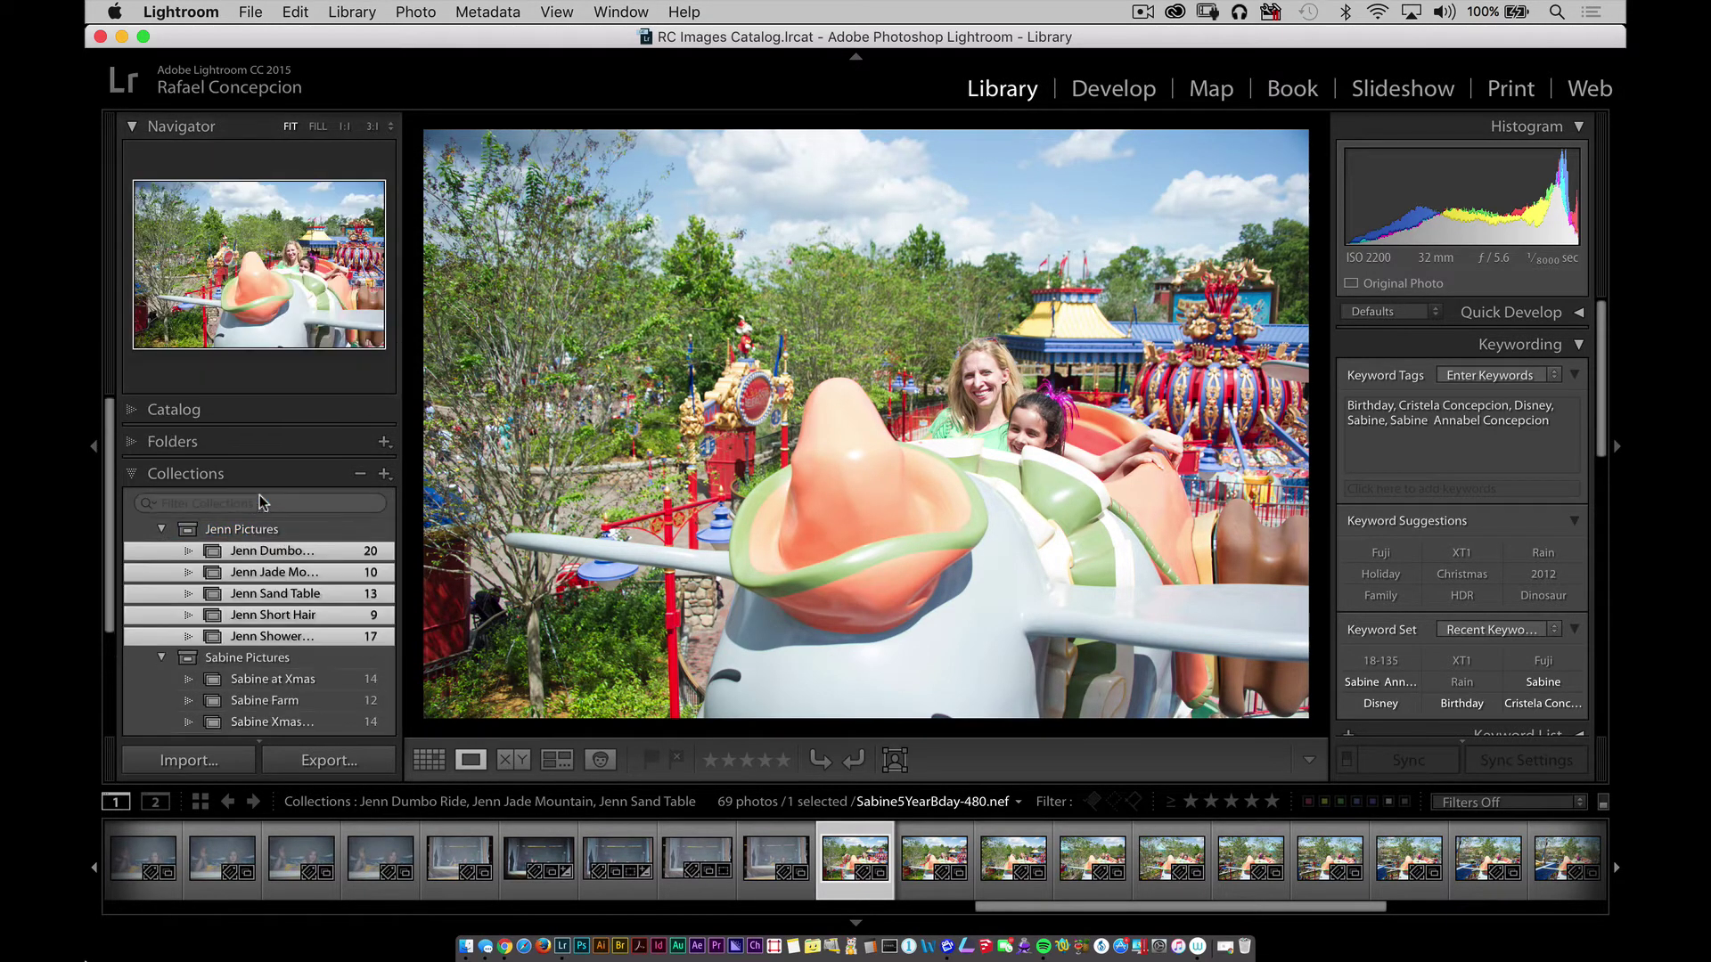
Reopen Jenn Pictures and view the third photo of the Jenn Jade Mountain collection
{"action": "left_click", "coordinate": [162, 530]}
{"action": "left_click", "coordinate": [161, 552]}
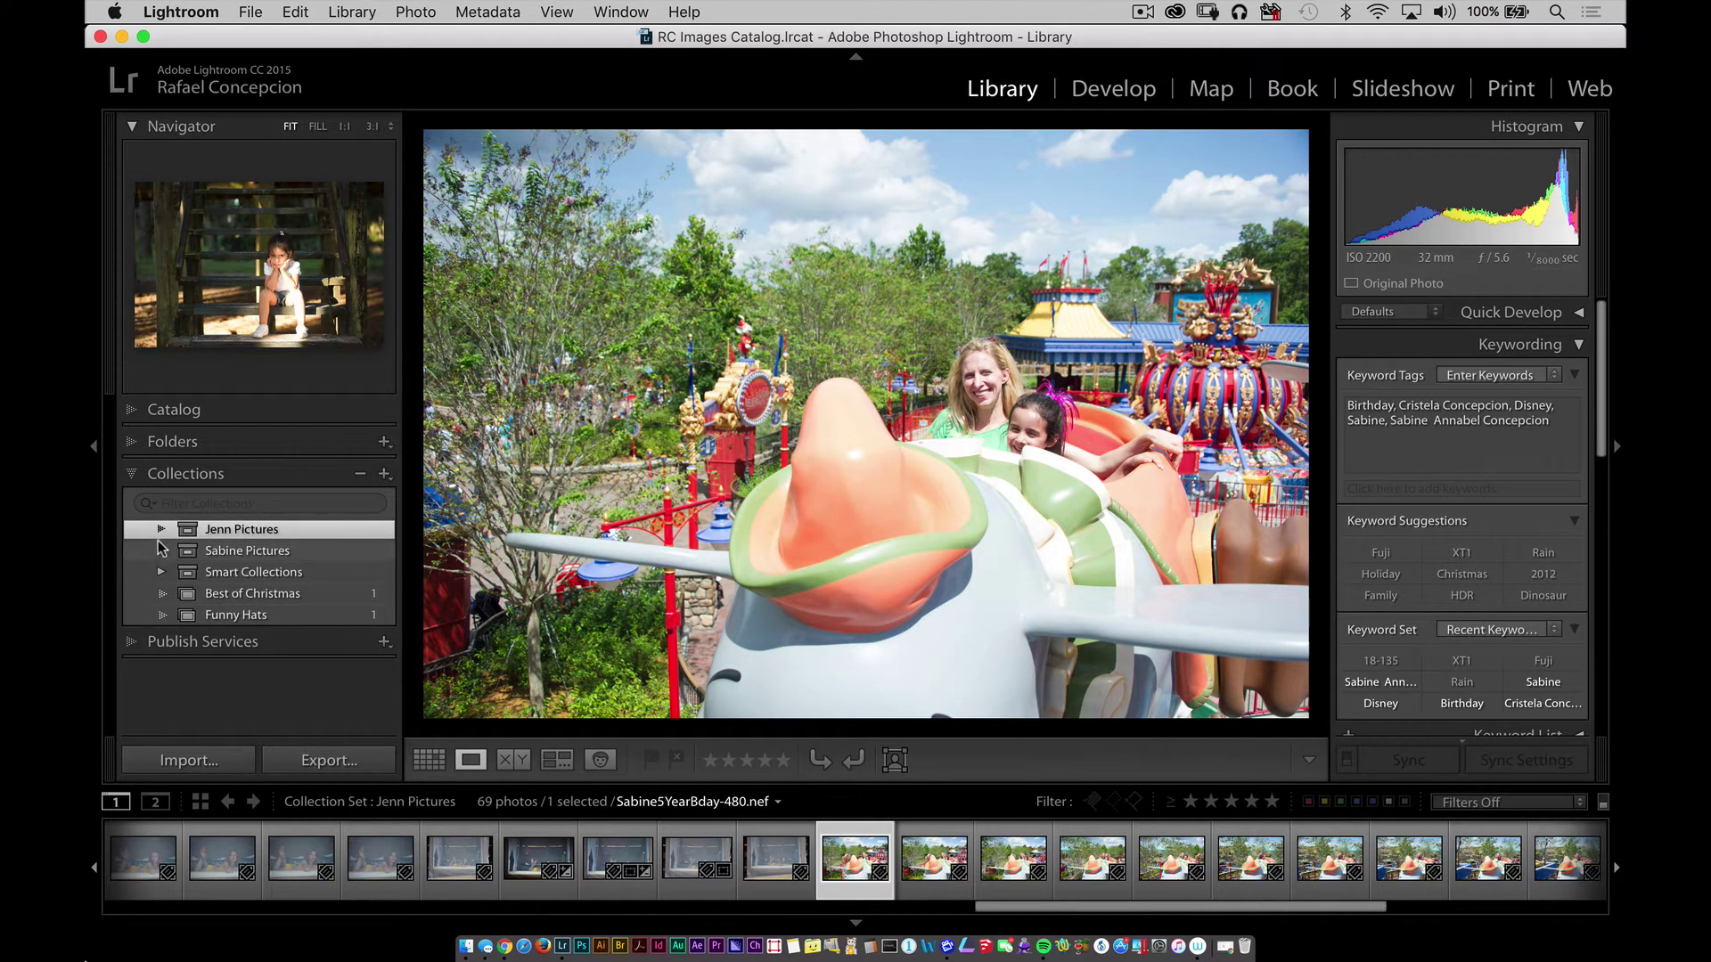
{"action": "left_click", "coordinate": [162, 530]}
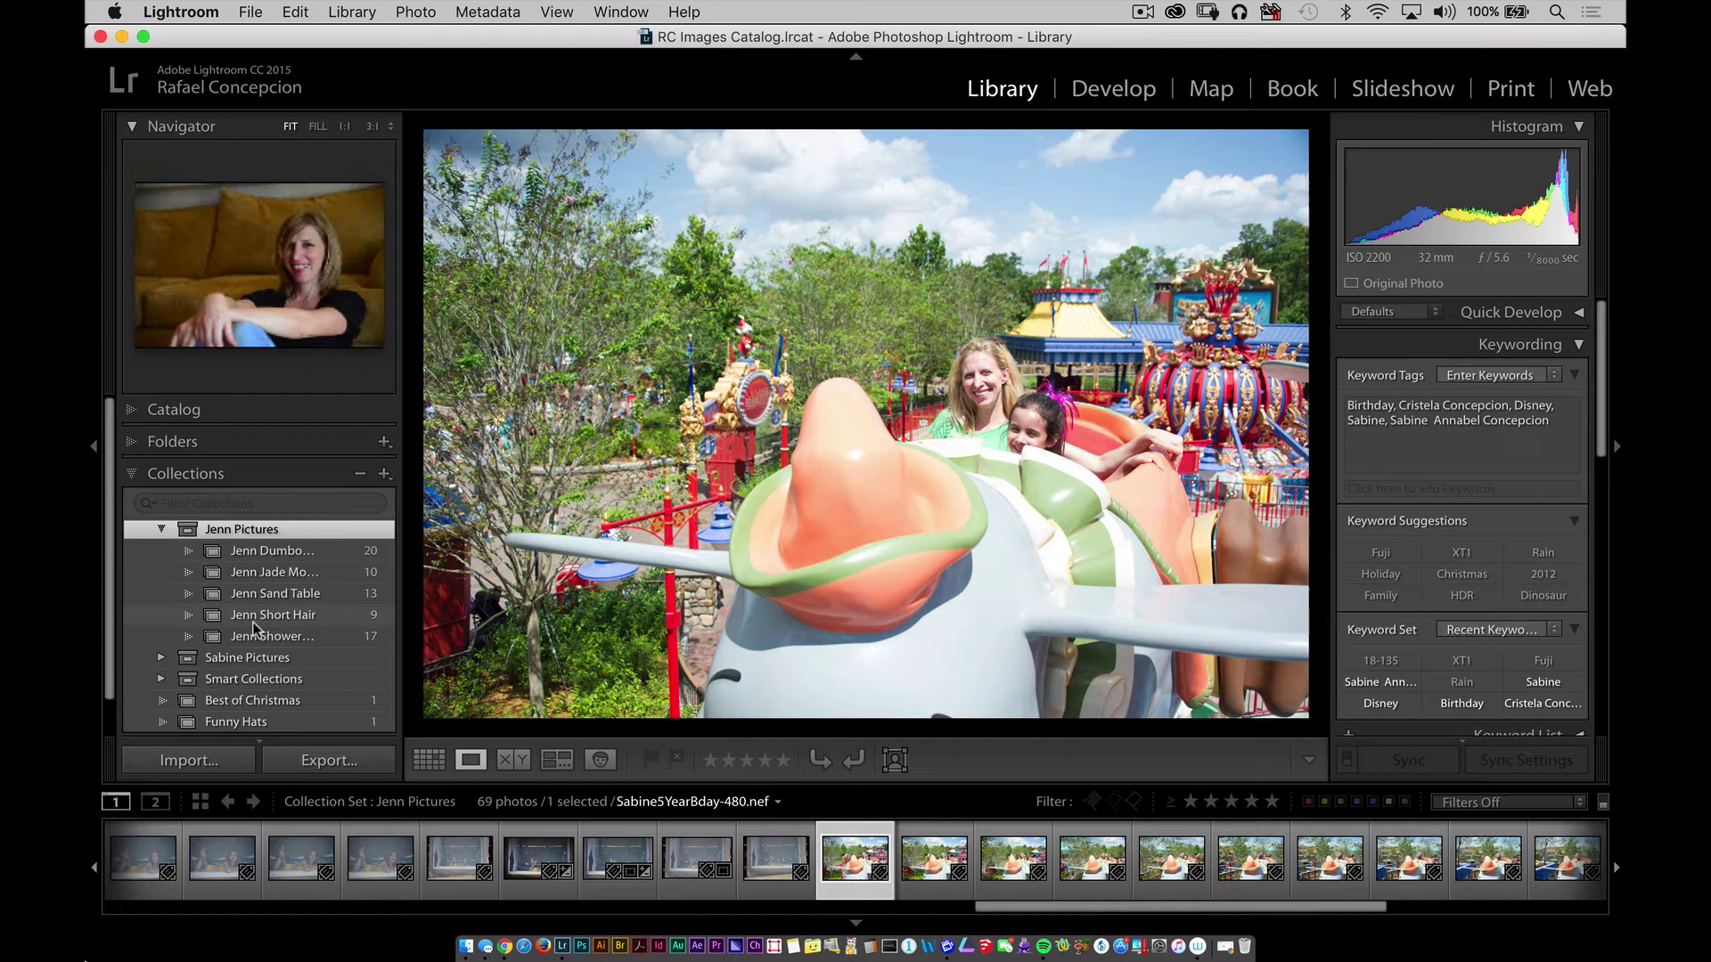
{"action": "left_click", "coordinate": [295, 573]}
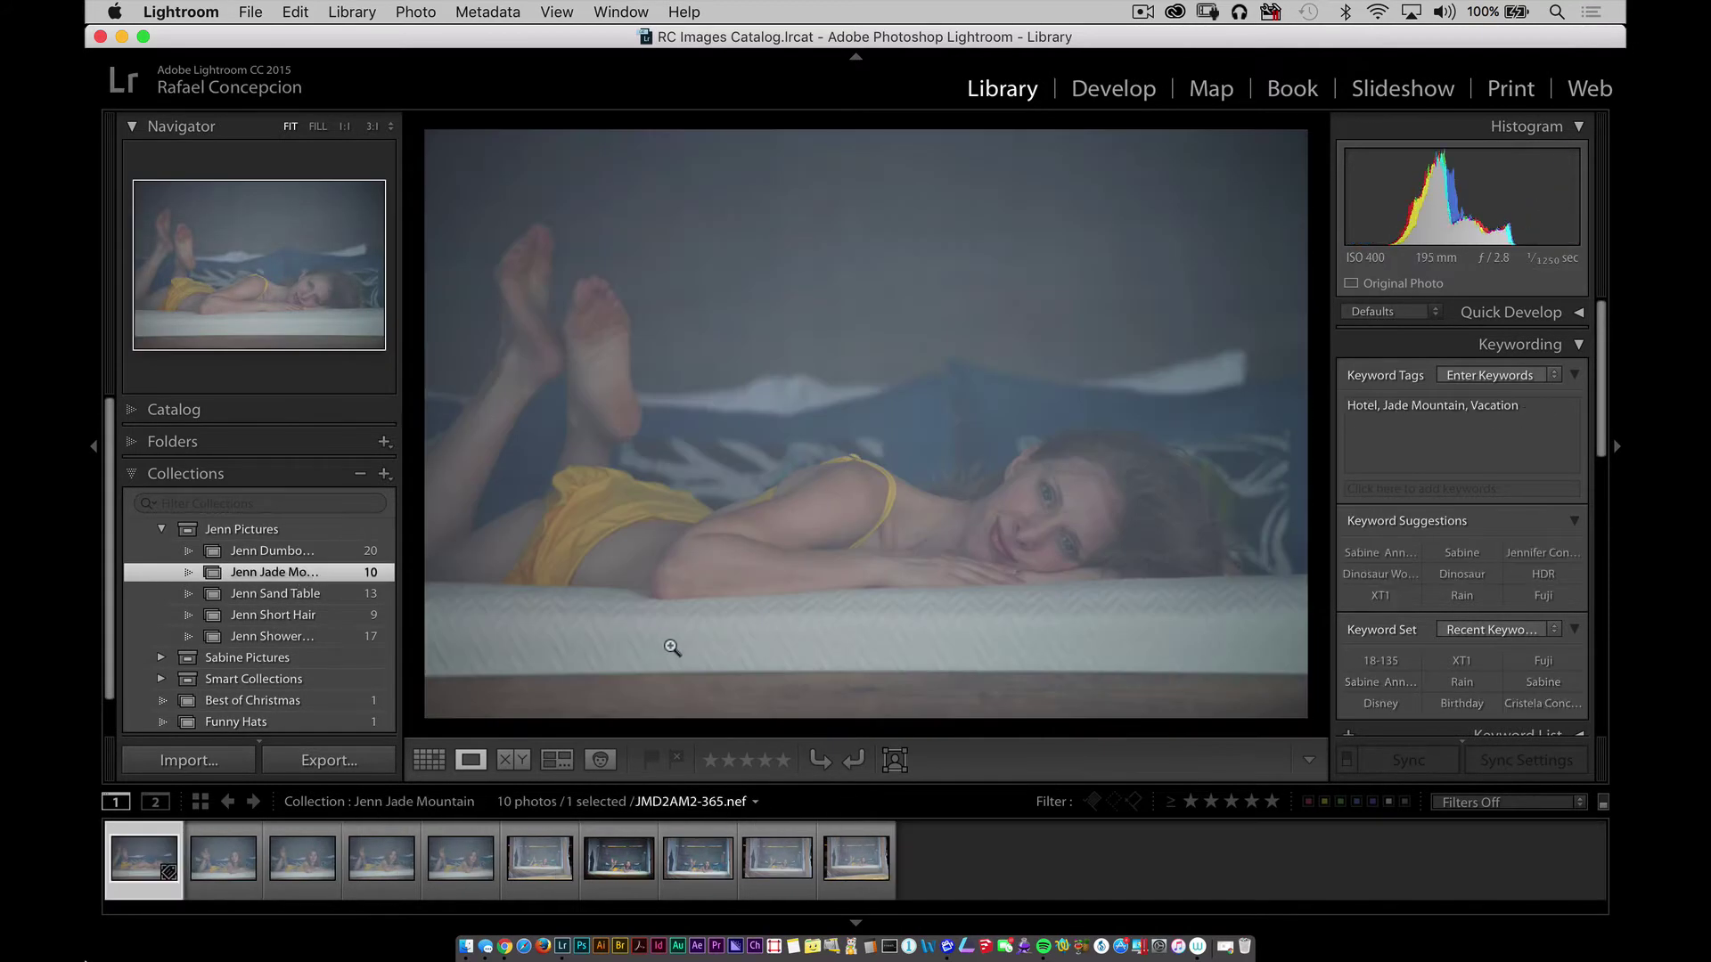
{"action": "left_click", "coordinate": [302, 857]}
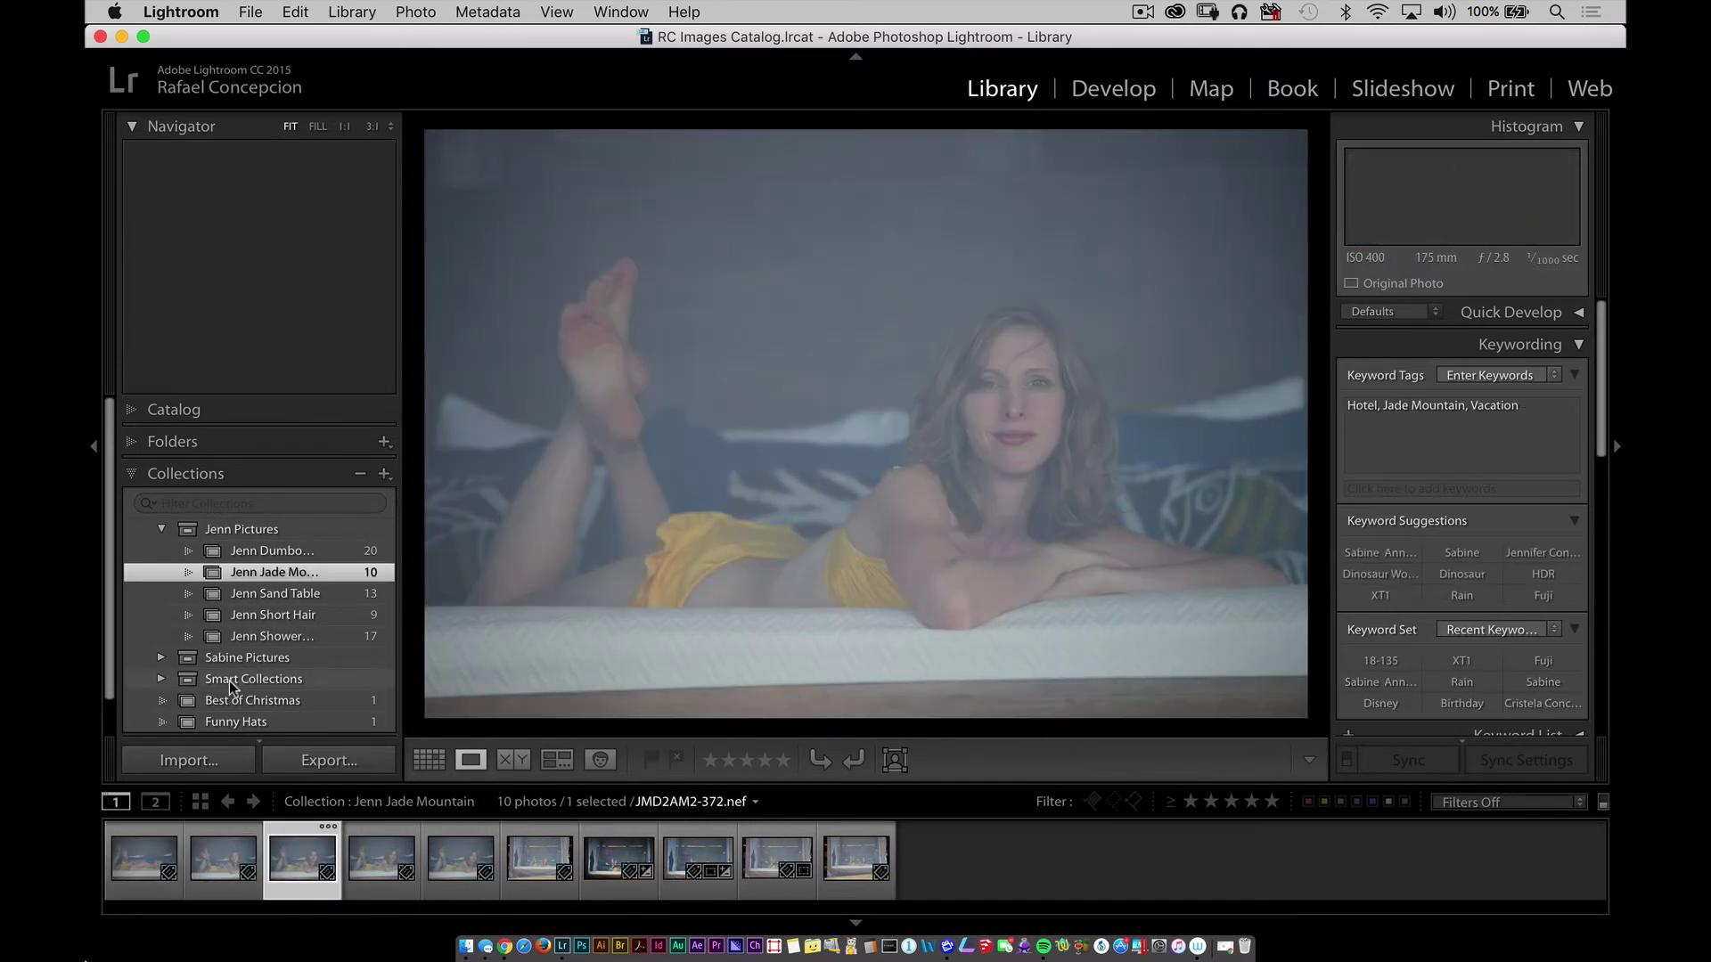
Expand Sabine Pictures to view Sabine Farm, then collapse both collection sets
{"action": "left_click", "coordinate": [161, 657]}
{"action": "left_click", "coordinate": [285, 703]}
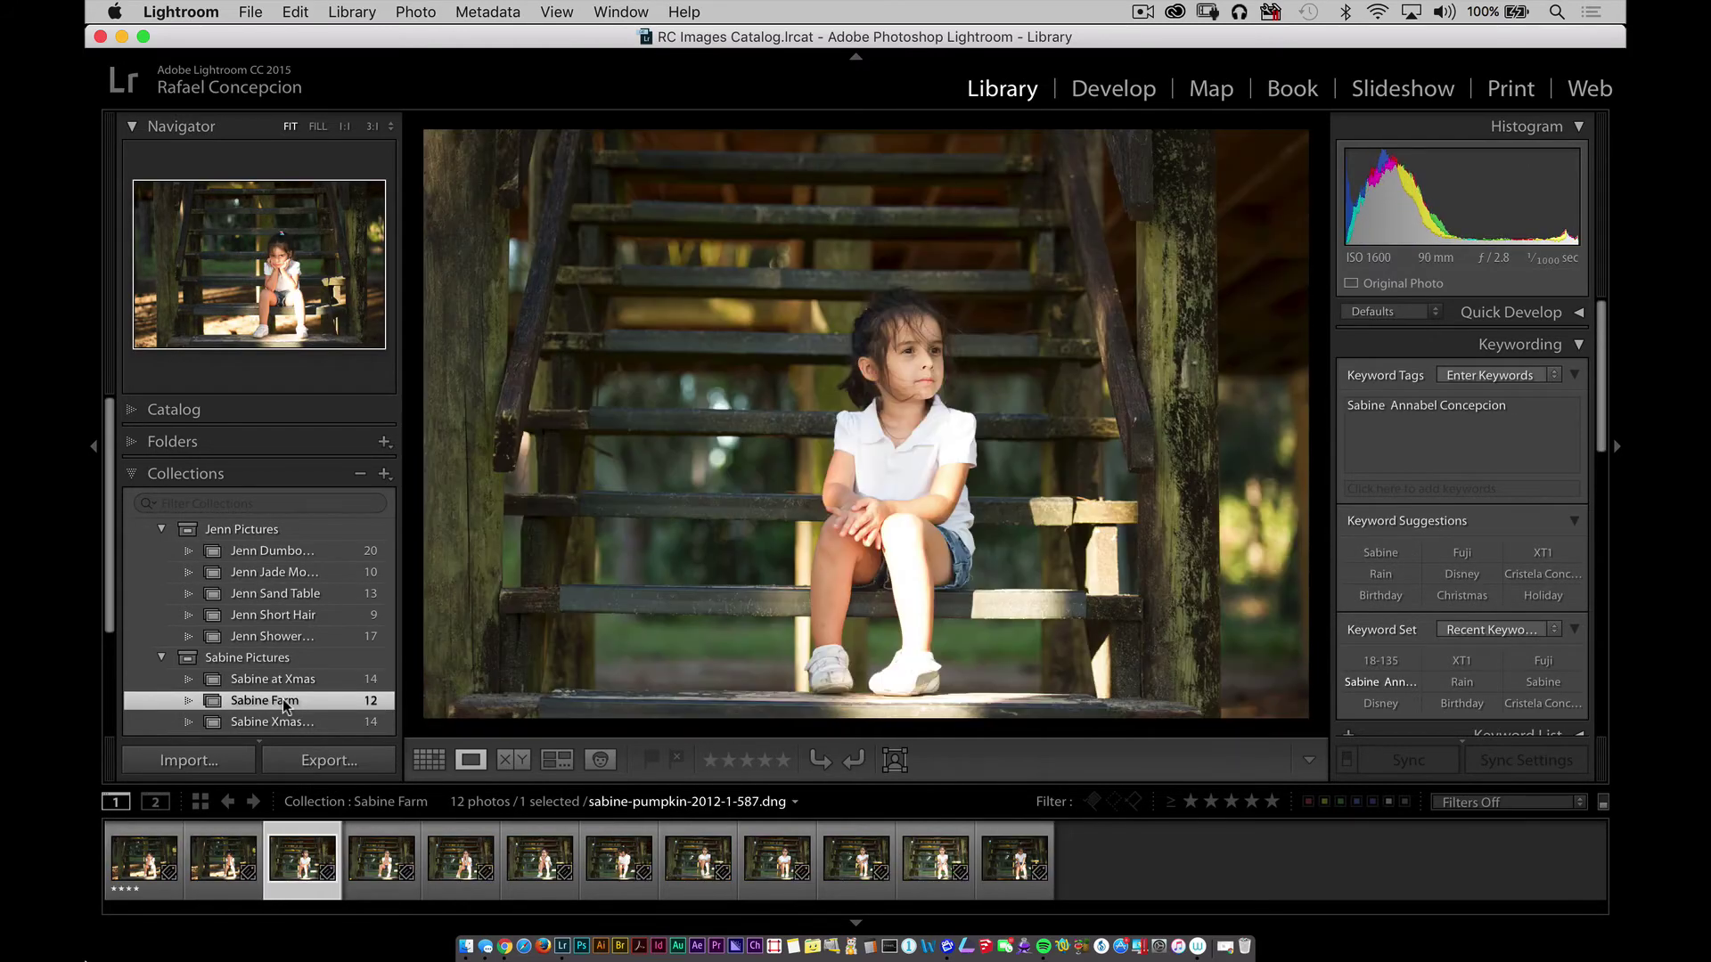
{"action": "scroll", "coordinate": [165, 530], "scroll_direction": "down", "scroll_amount": 2}
{"action": "left_click", "coordinate": [163, 529]}
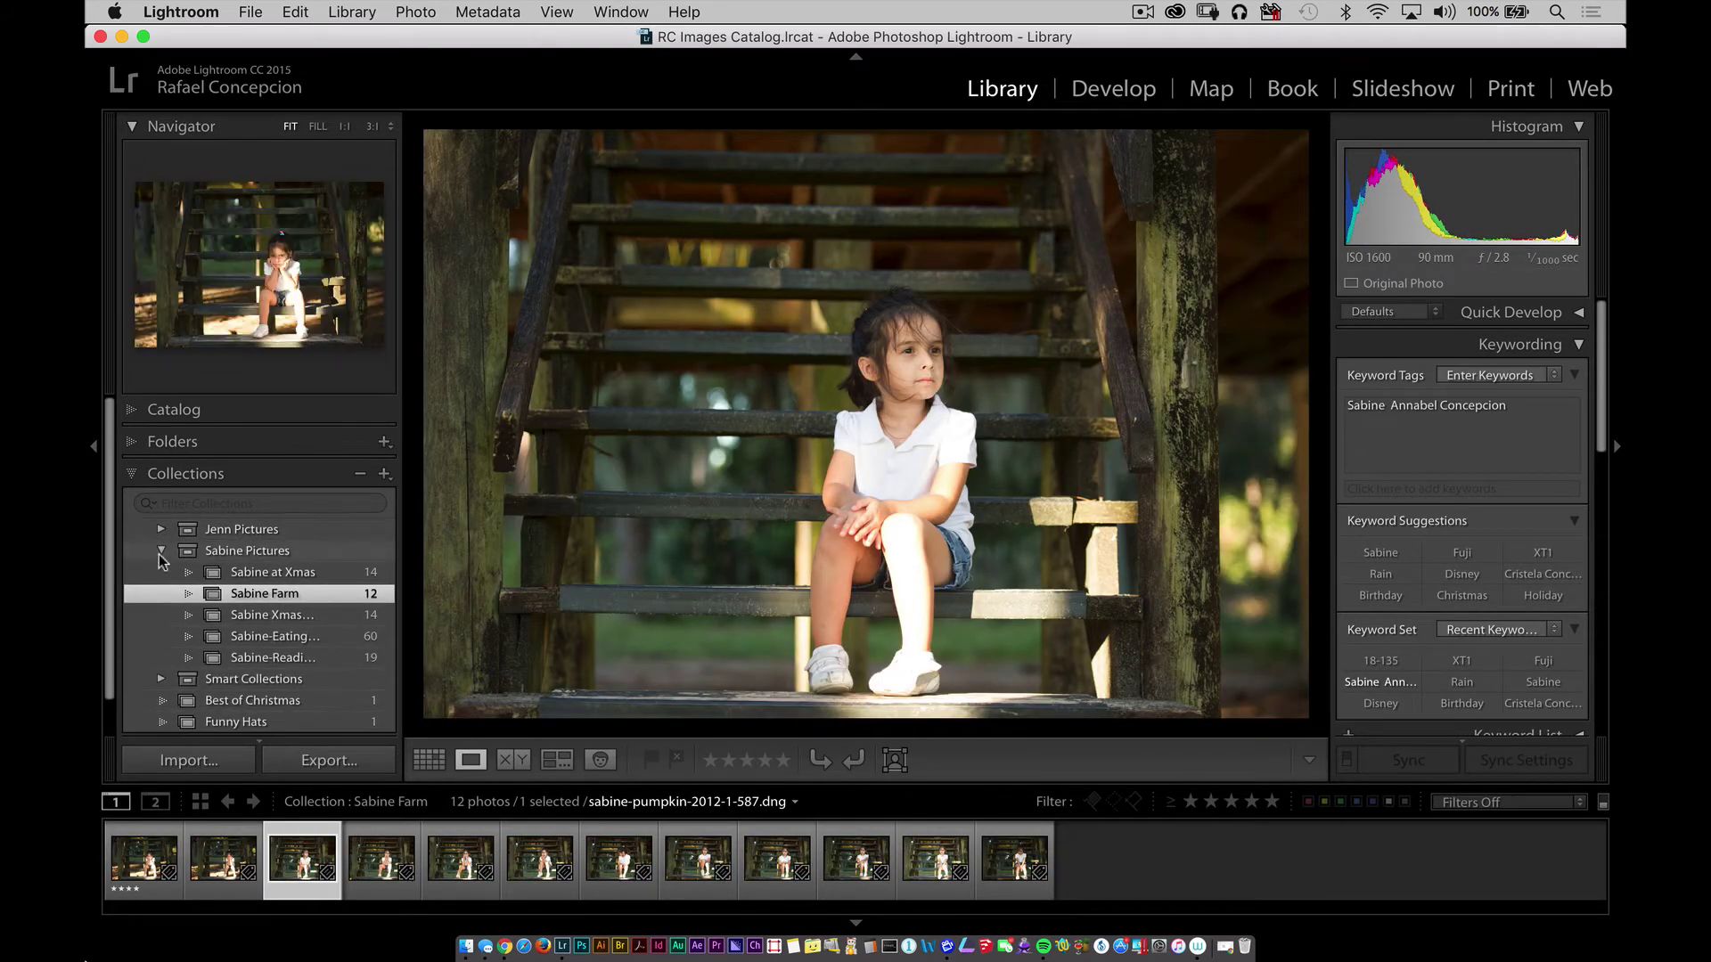
{"action": "left_click", "coordinate": [161, 552]}
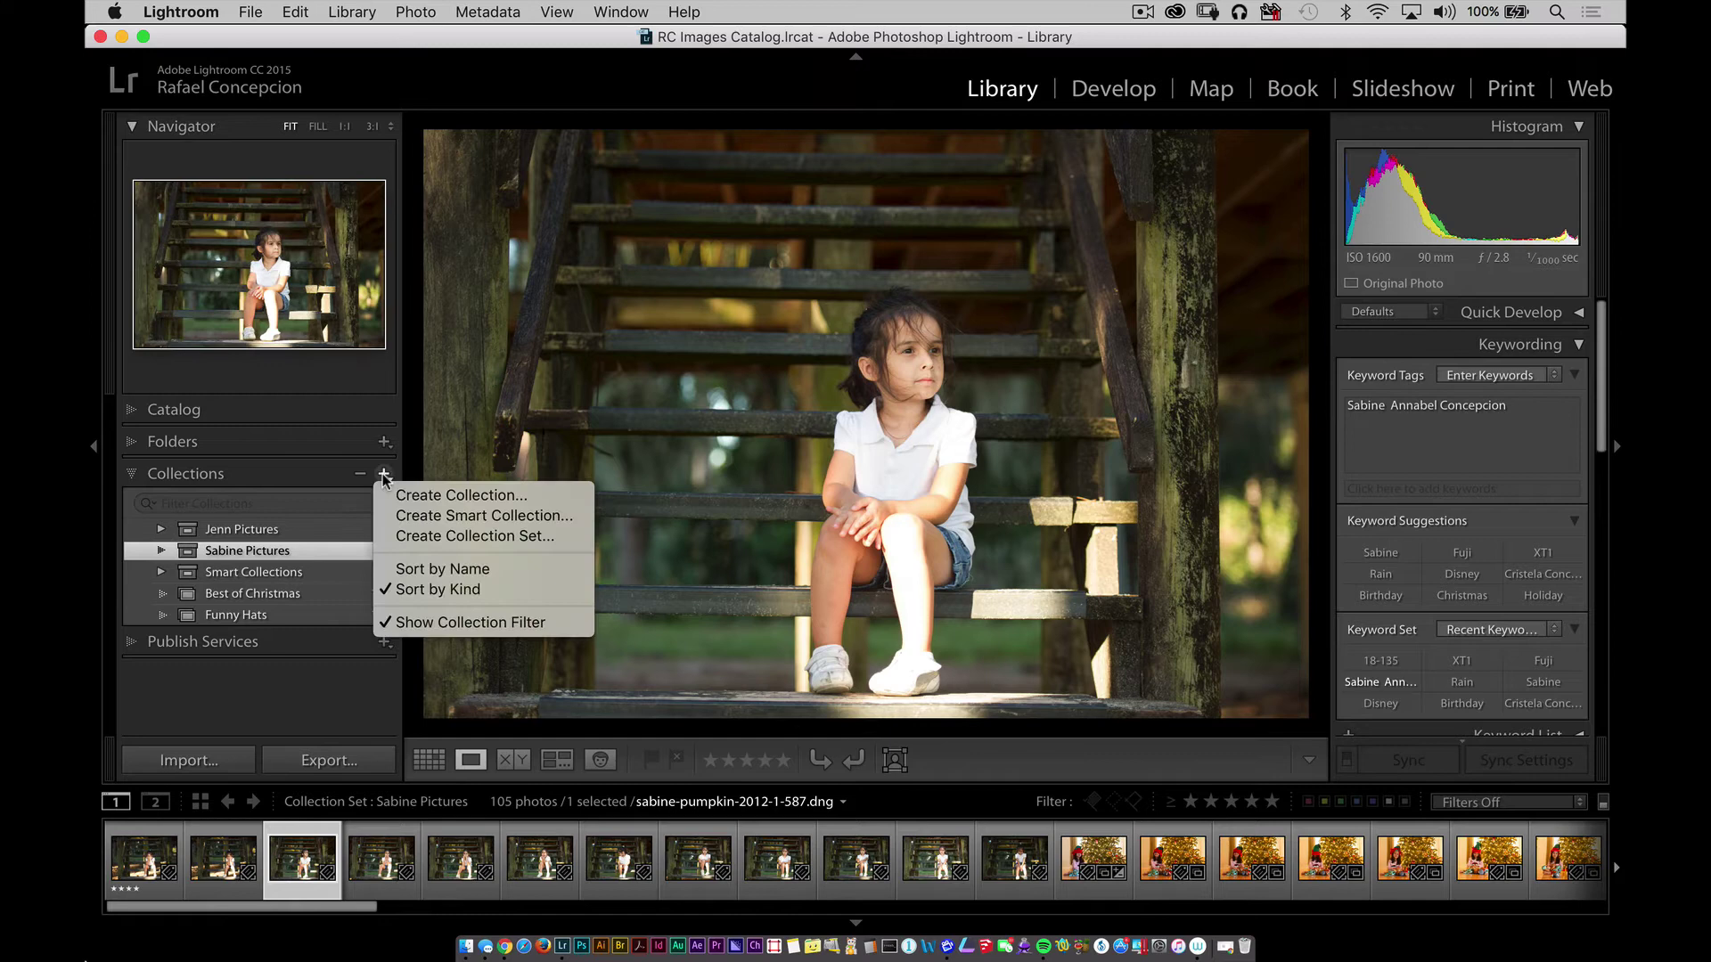
Create a top-level Family Pictures collection set and nest Jenn Pictures inside it
{"action": "left_click", "coordinate": [456, 536]}
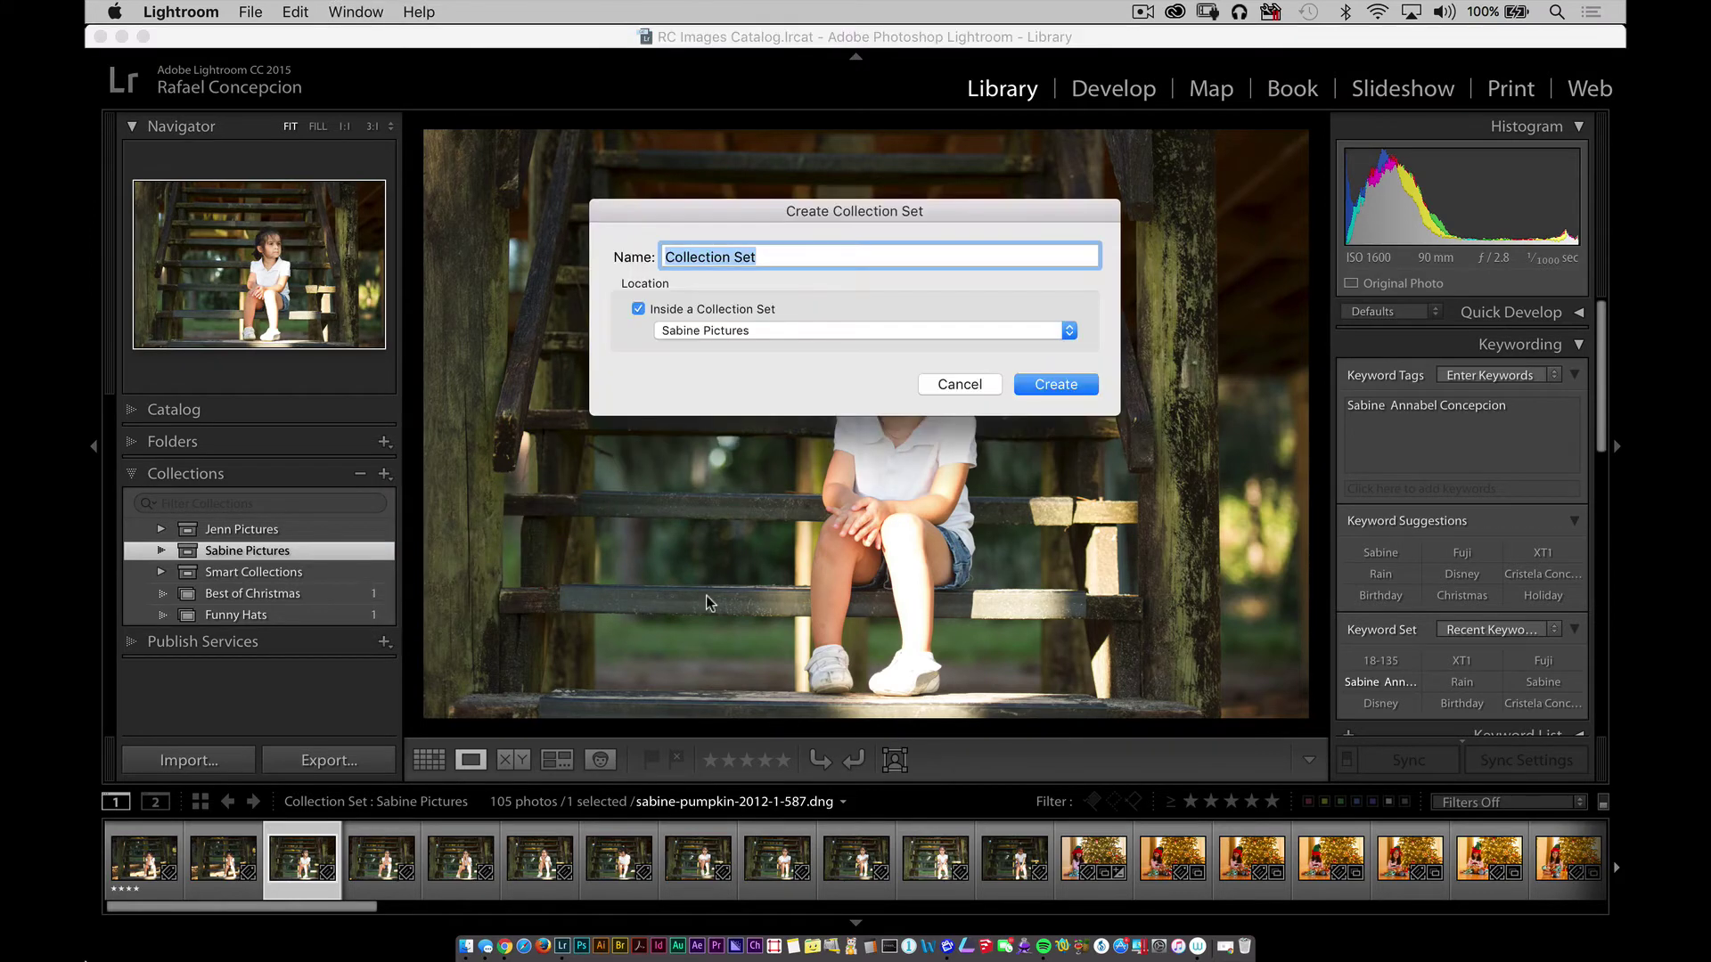
{"action": "type", "text": "Family Pictures"}
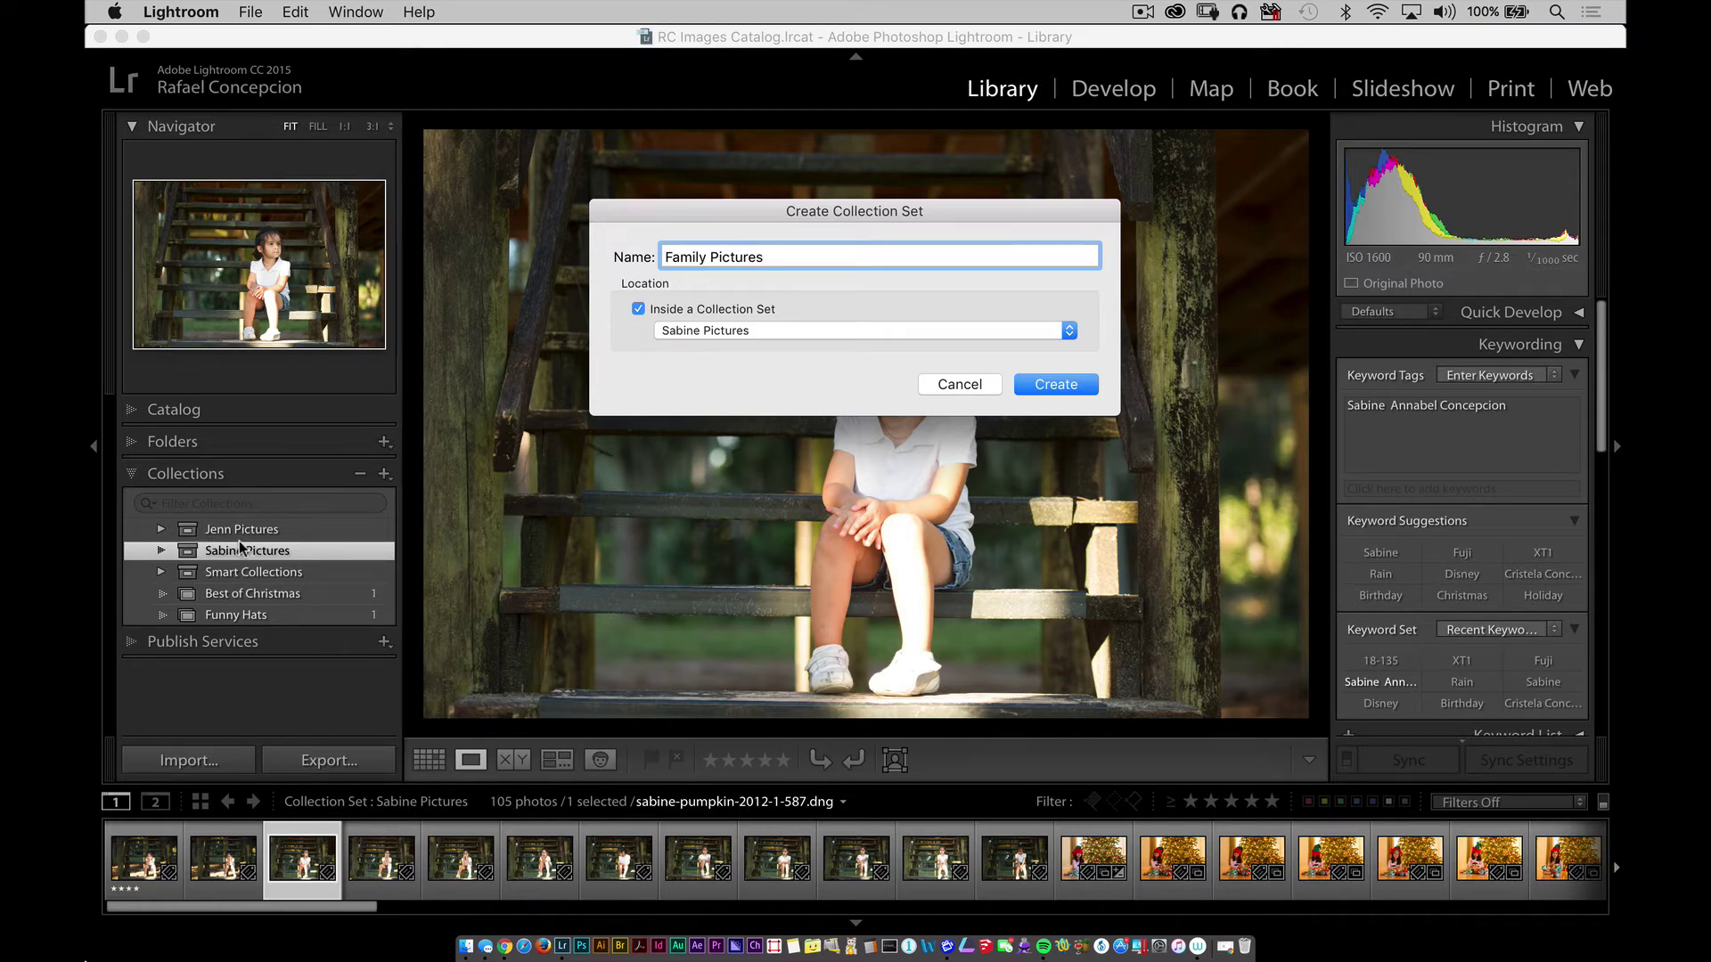
{"action": "left_click", "coordinate": [733, 310]}
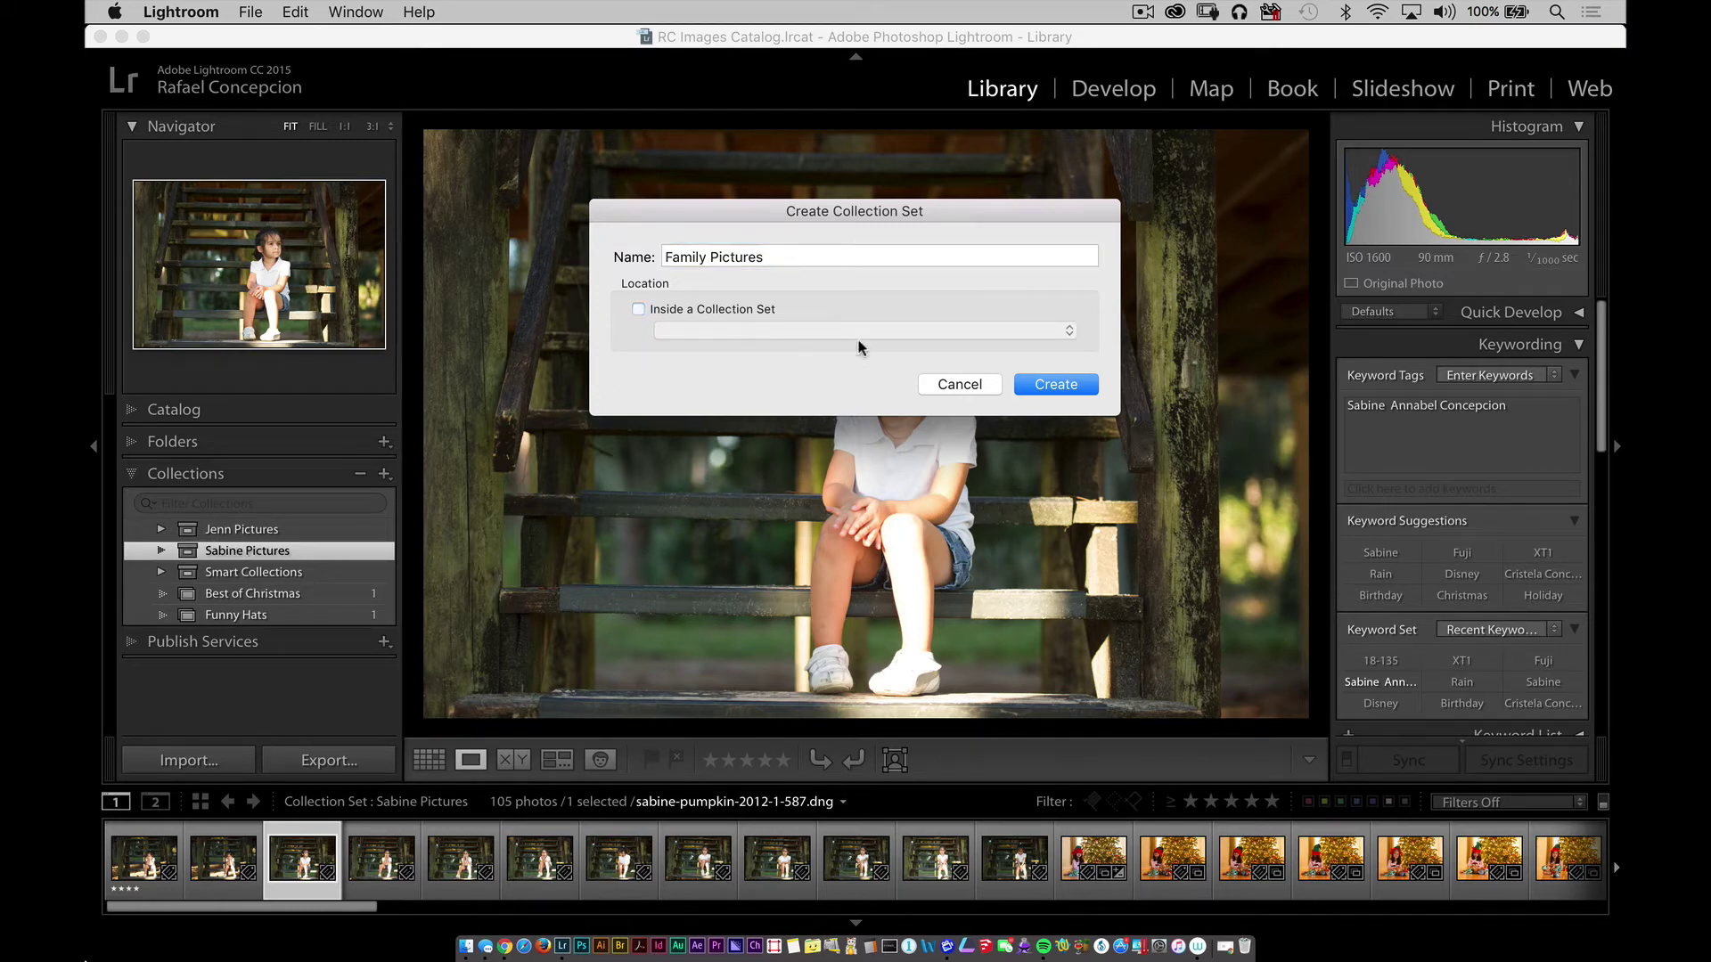
{"action": "left_click", "coordinate": [1086, 386]}
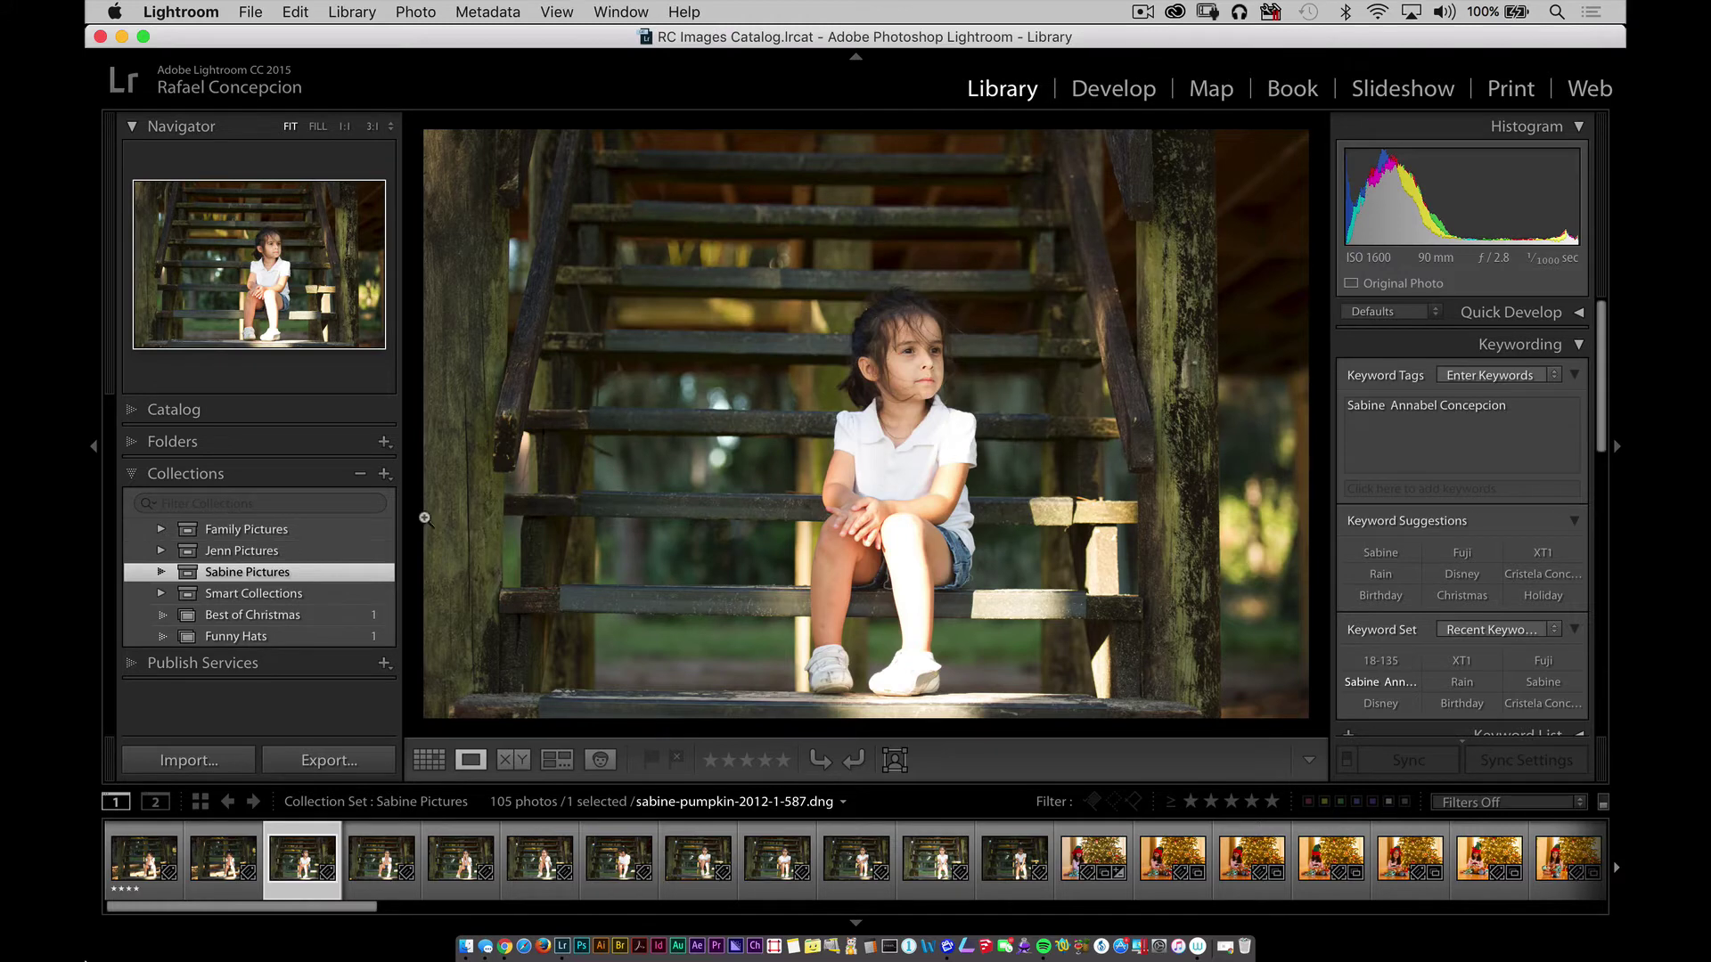
{"action": "left_click", "coordinate": [214, 551]}
{"action": "left_click_drag", "start_coordinate": [175, 556], "coordinate": [261, 526]}
Show Family Pictures in Grid view, then expand it and view Jenn Pictures and Sabine Pictures
{"action": "left_click", "coordinate": [163, 529]}
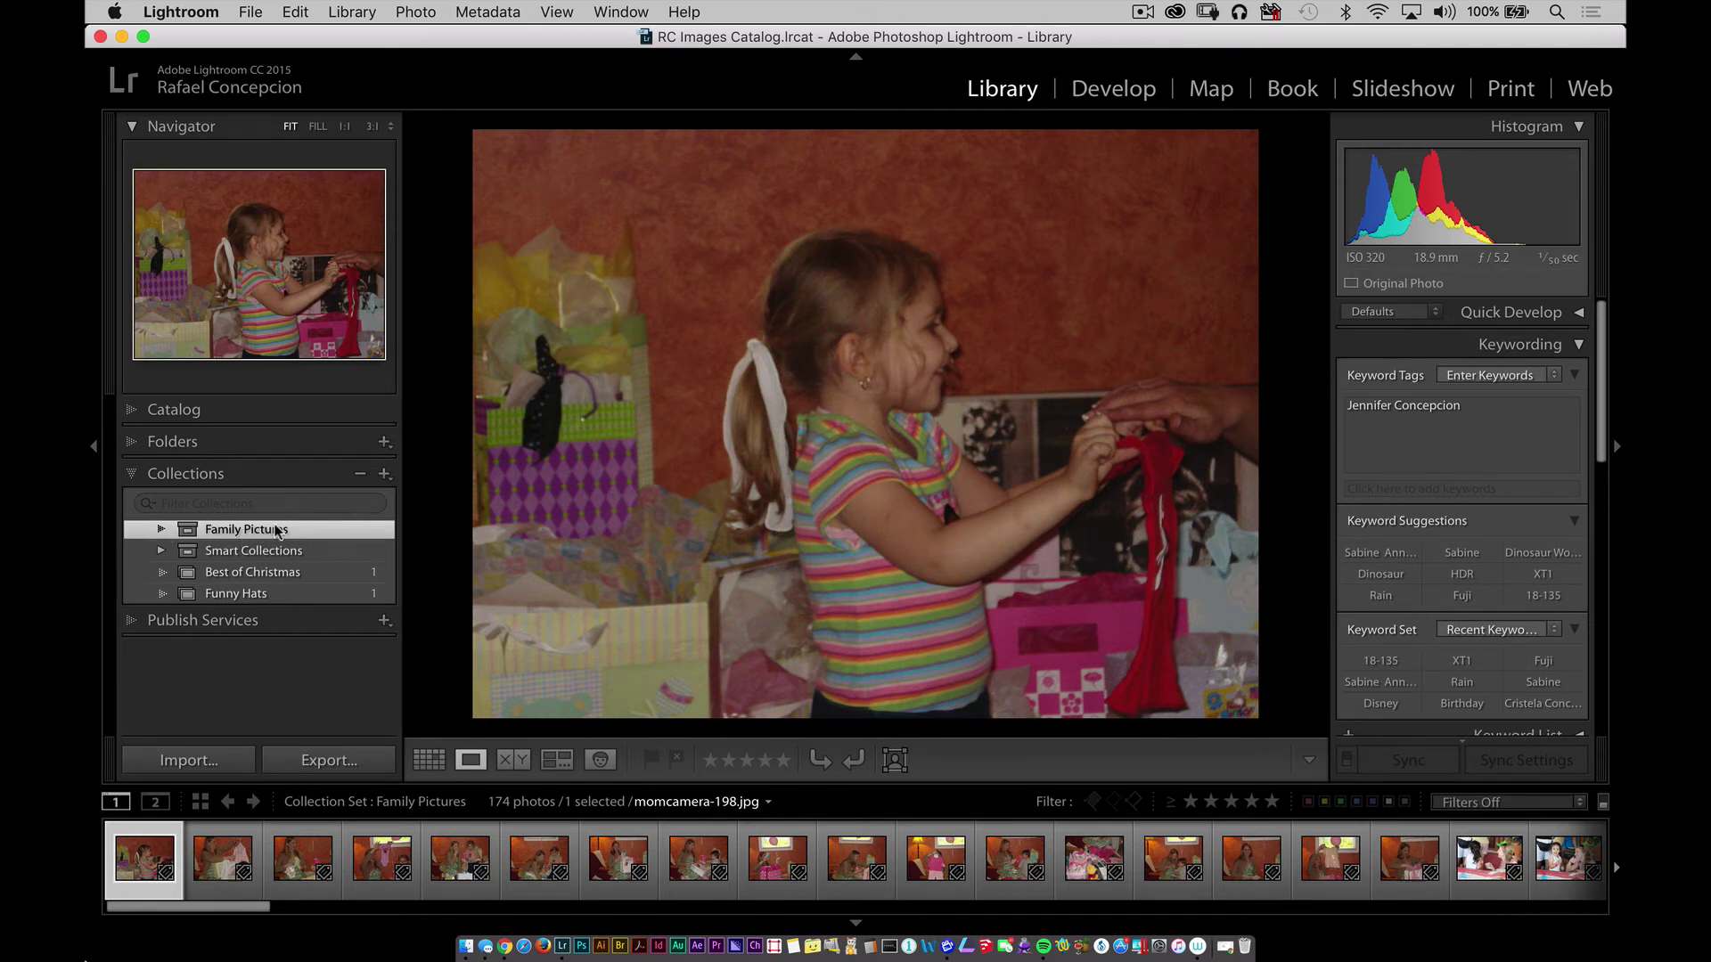
{"action": "key", "text": "g"}
{"action": "scroll", "coordinate": [579, 306], "scroll_direction": "down", "scroll_amount": 15}
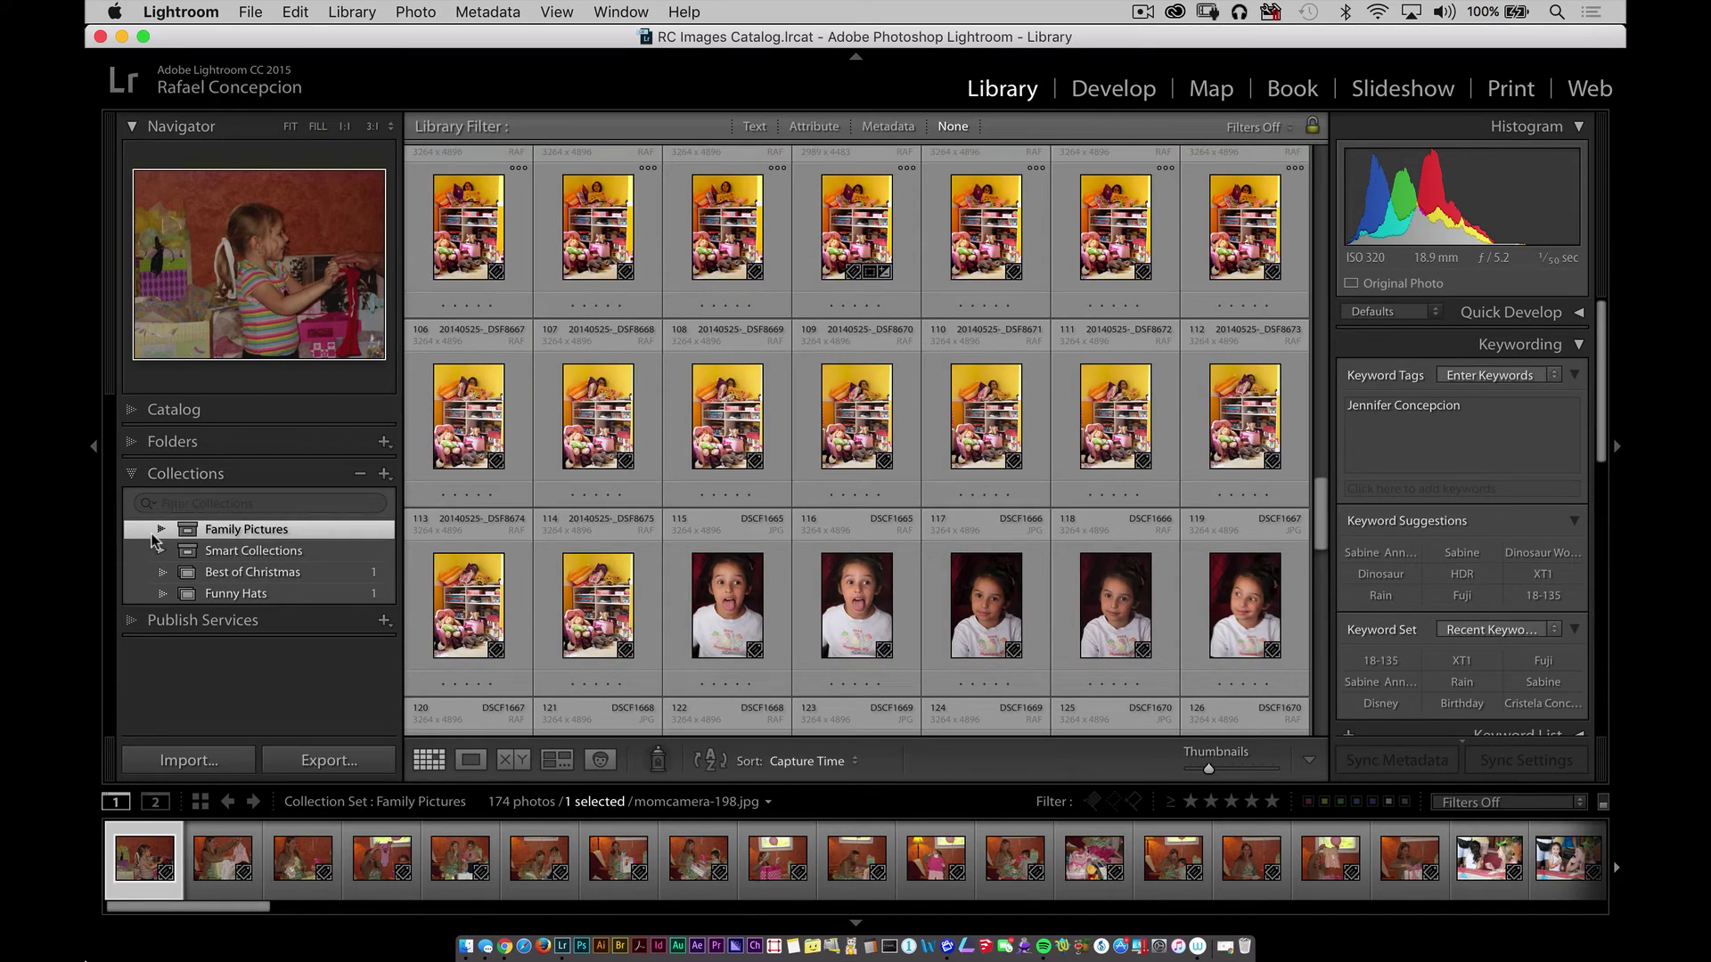
{"action": "left_click", "coordinate": [162, 529]}
{"action": "left_click", "coordinate": [265, 547]}
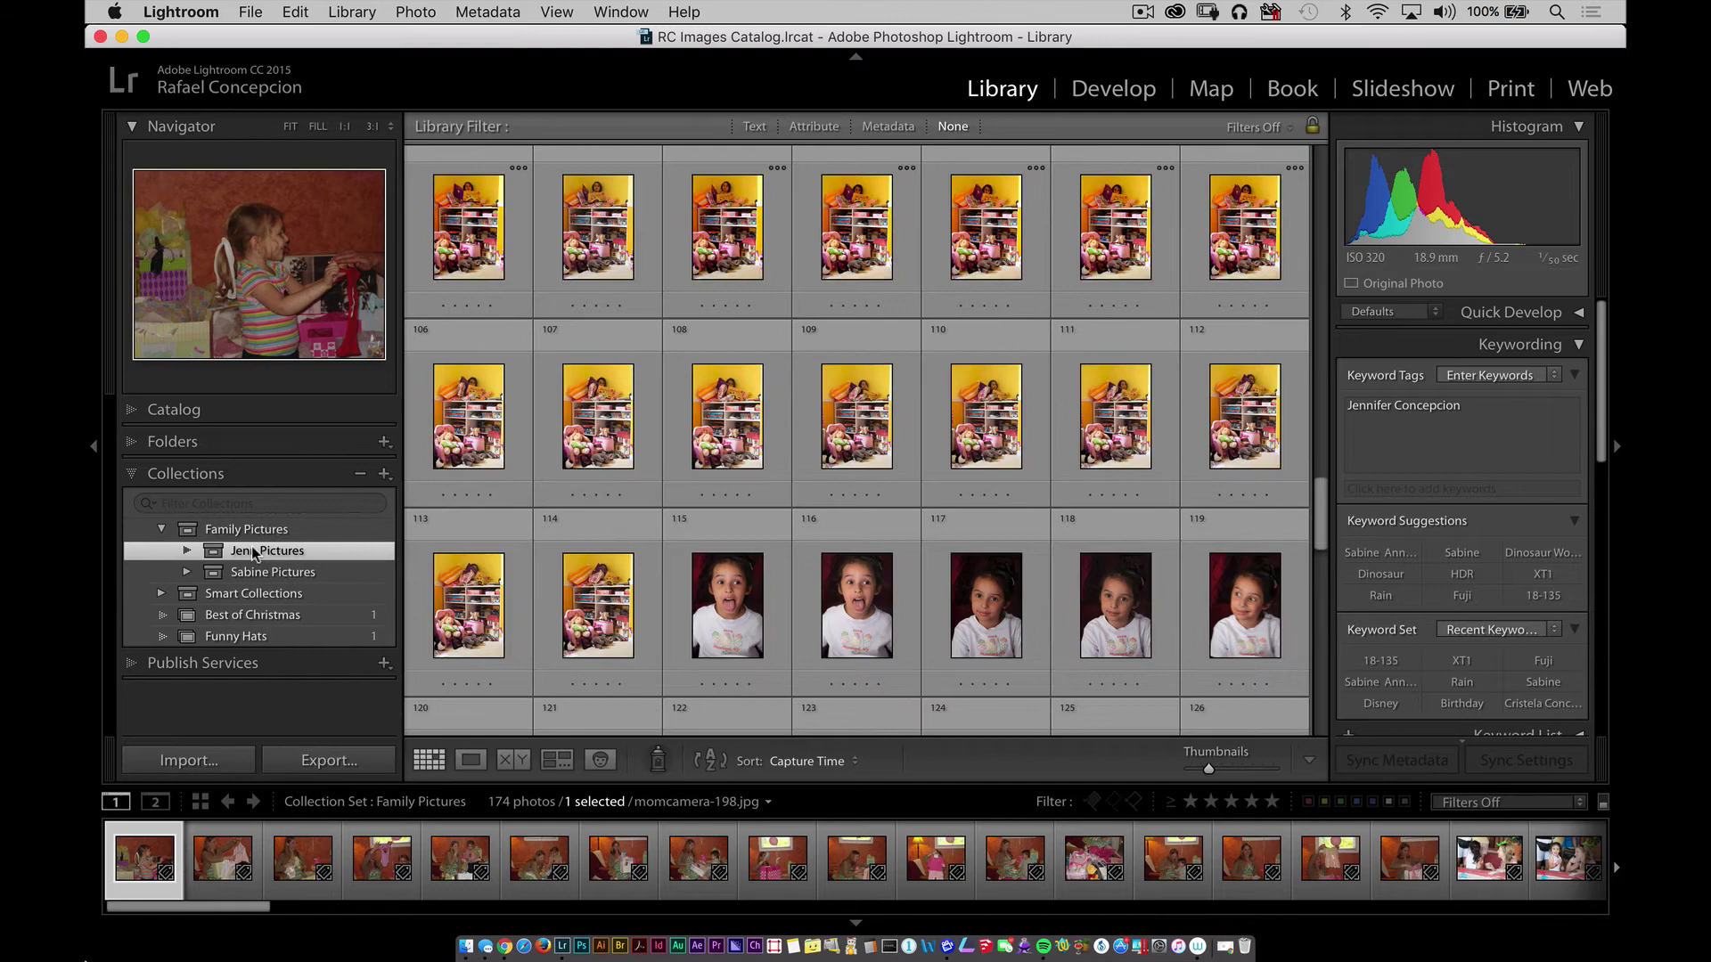
{"action": "scroll", "coordinate": [777, 401], "scroll_direction": "down", "scroll_amount": 10}
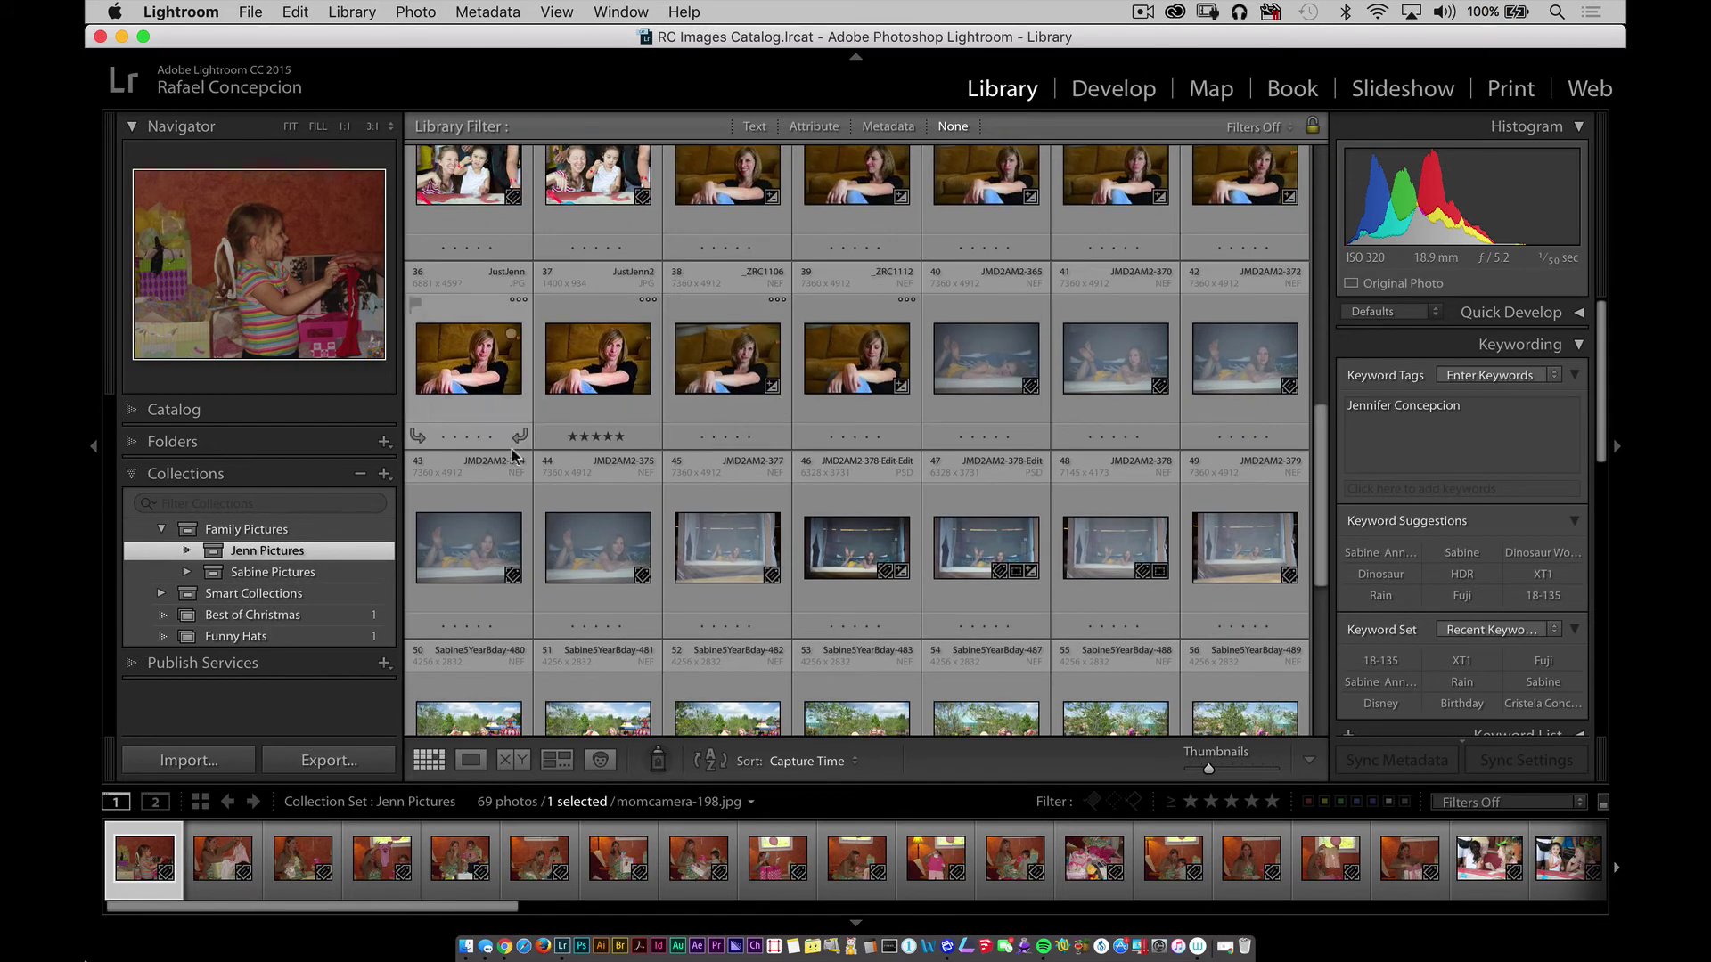
{"action": "left_click", "coordinate": [273, 575]}
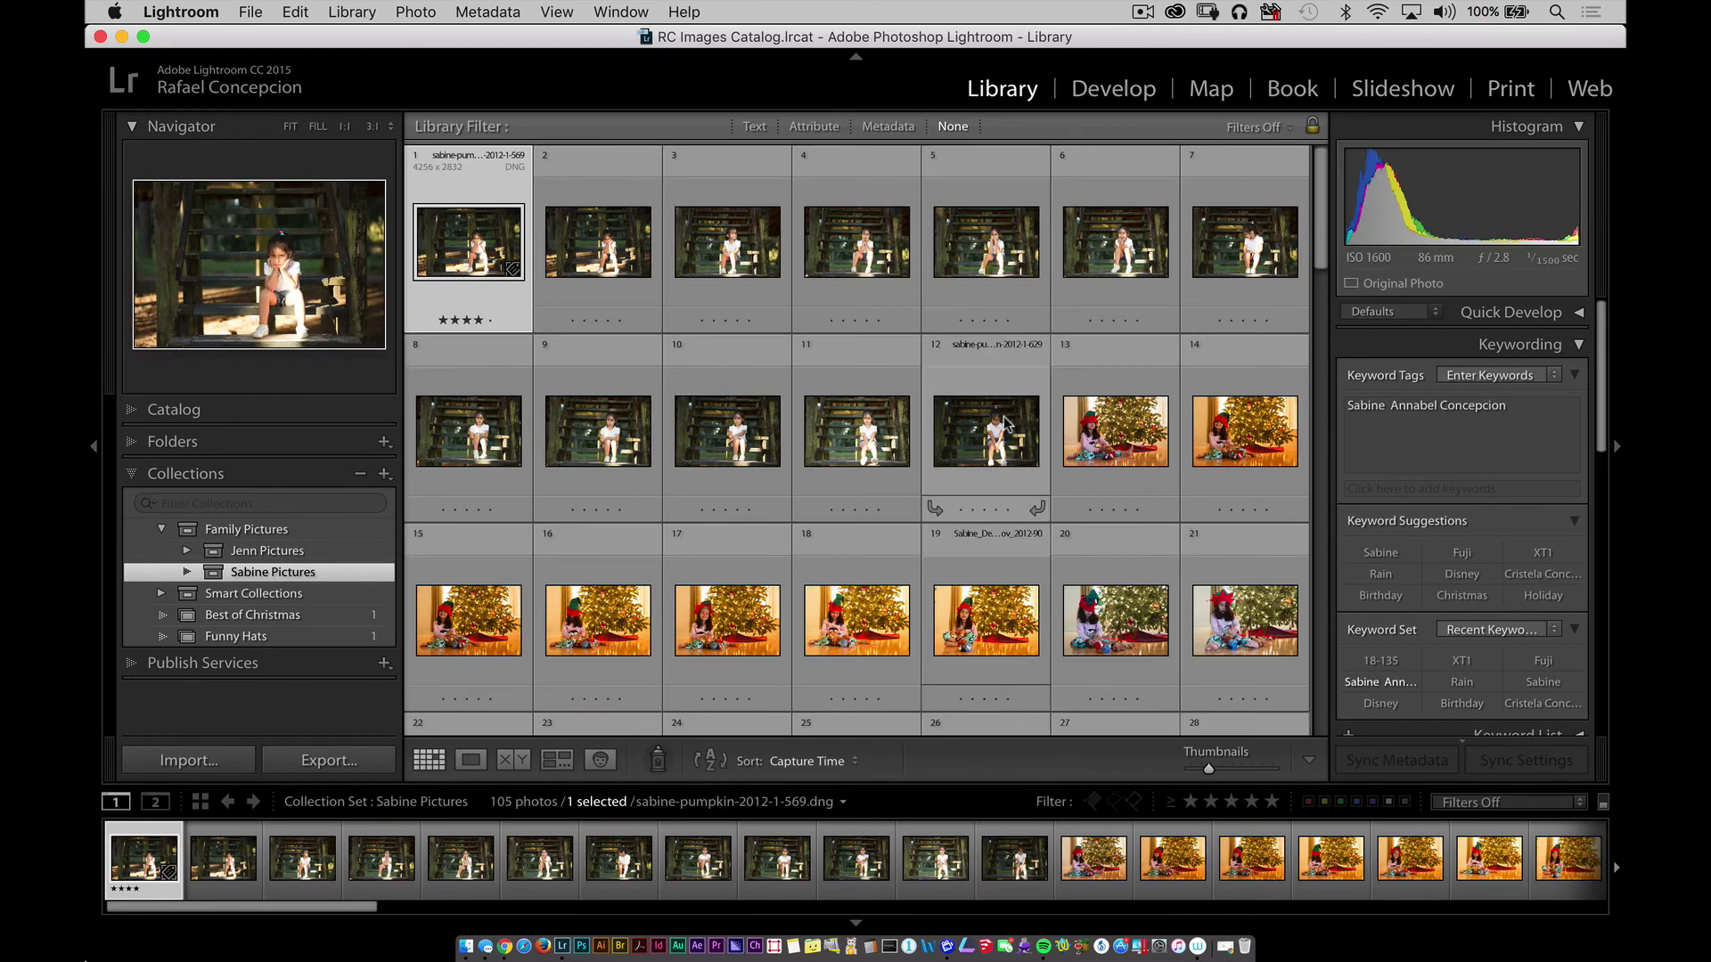
{"action": "left_click", "coordinate": [188, 571]}
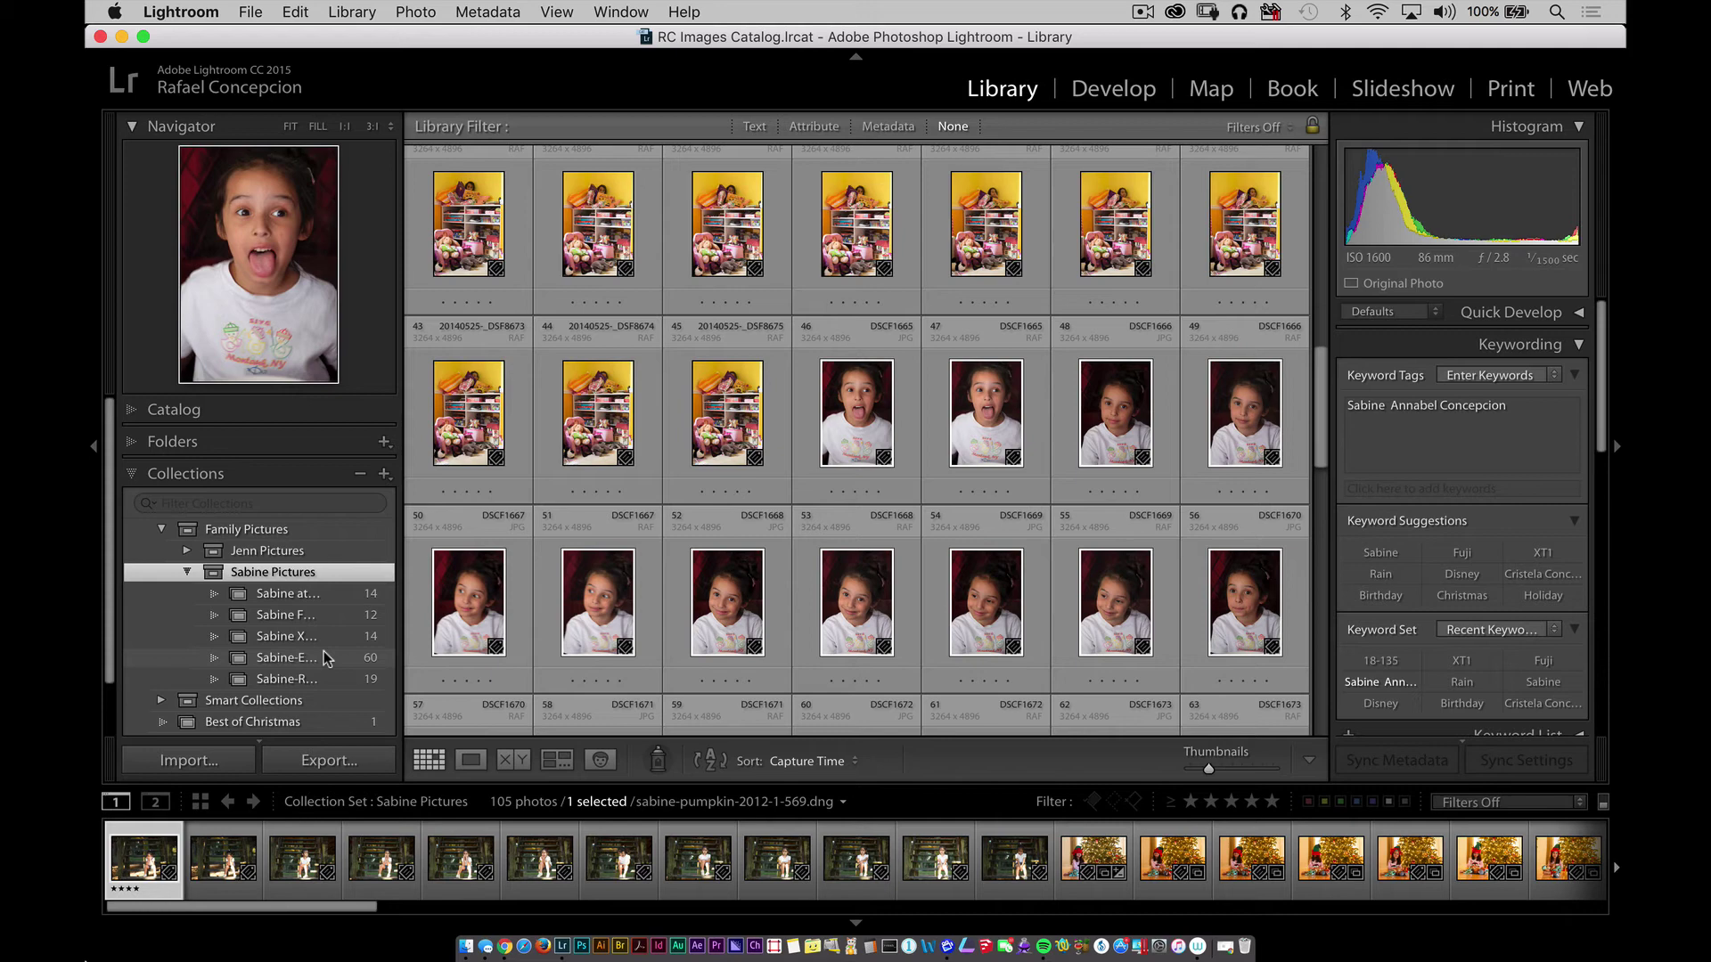
Collapse Family Pictures to a single entry showing all 174 photos
{"action": "left_click", "coordinate": [164, 532]}
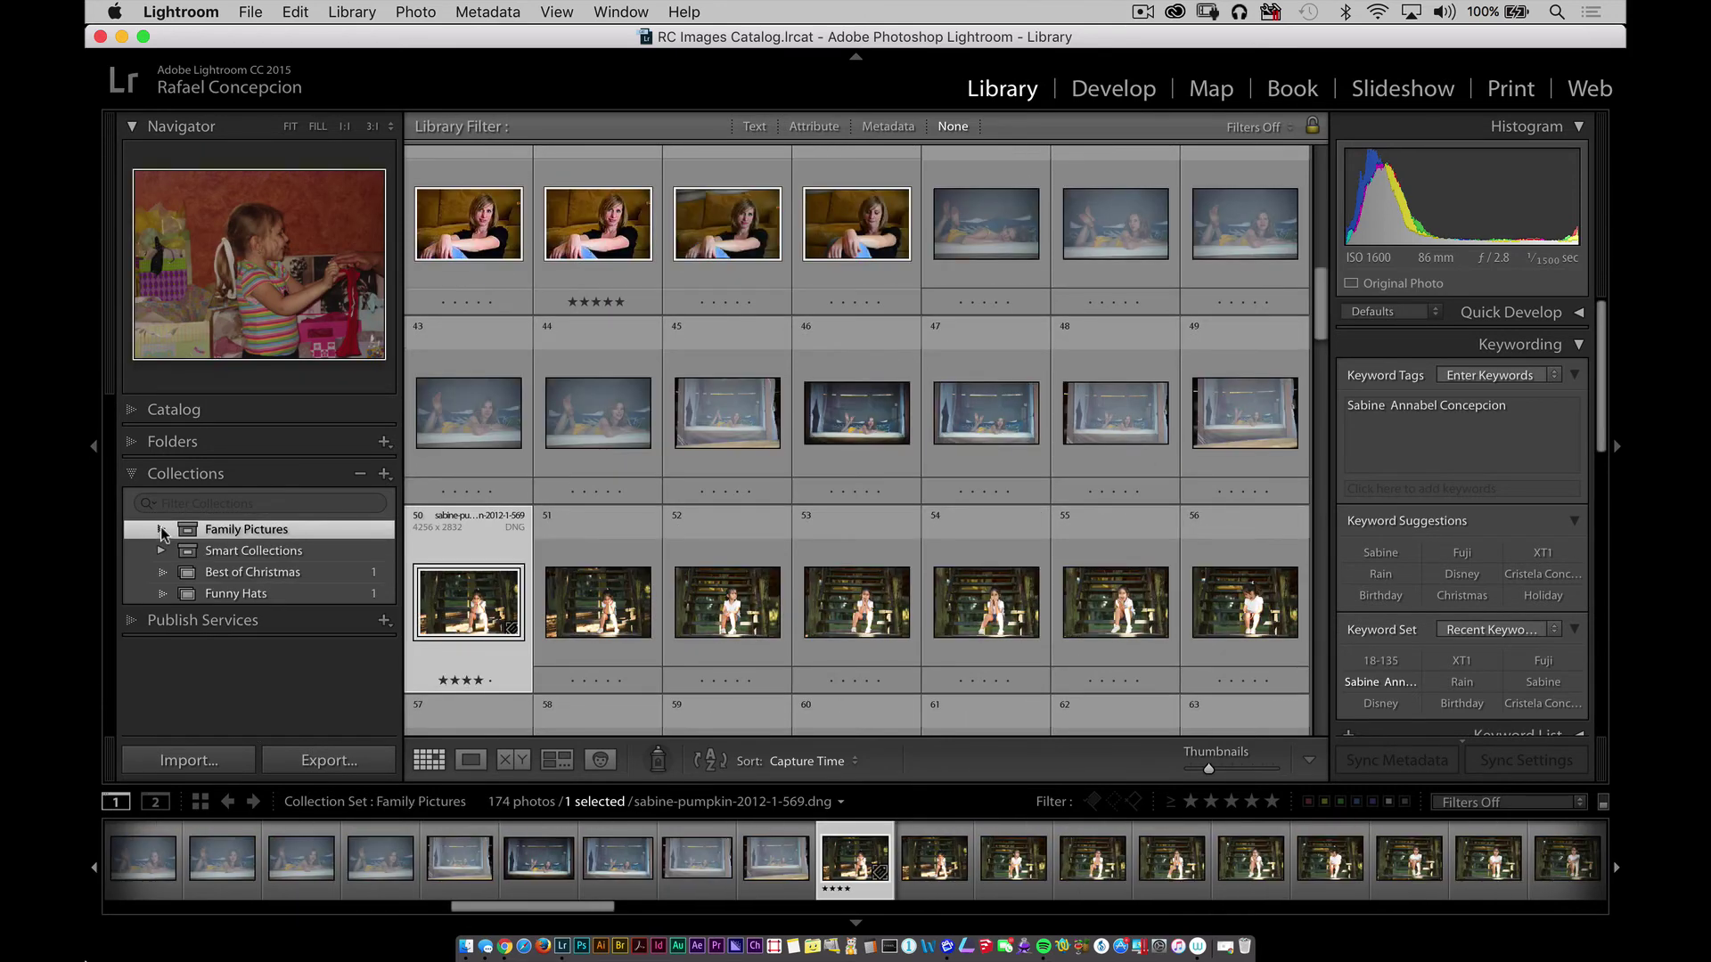